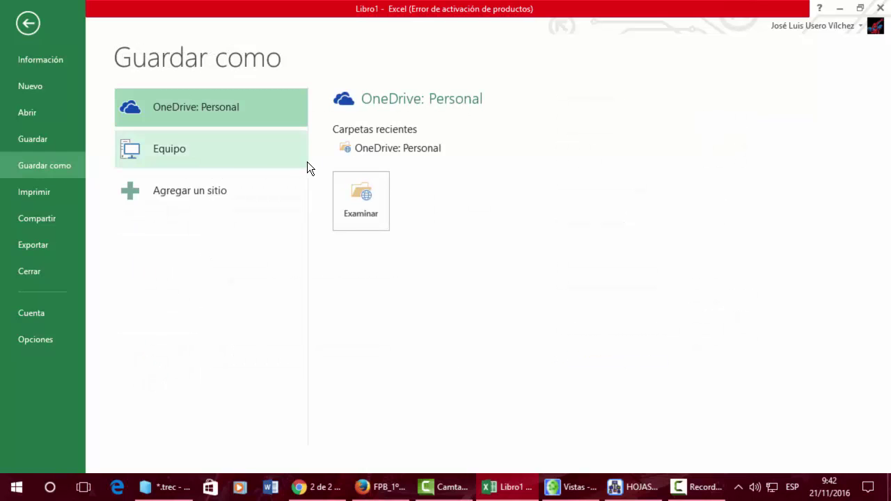
Save the workbook to this computer's Escritorio folder under the name Leccion1
left_click(201, 154)
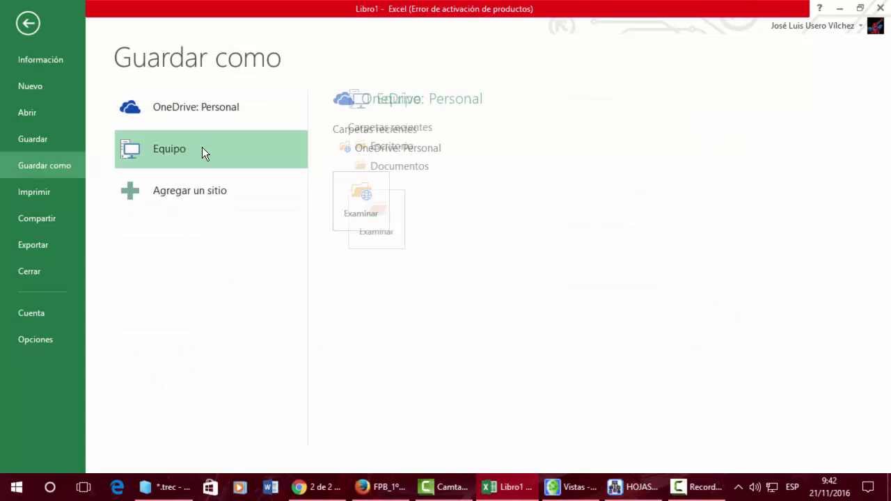
left_click(376, 195)
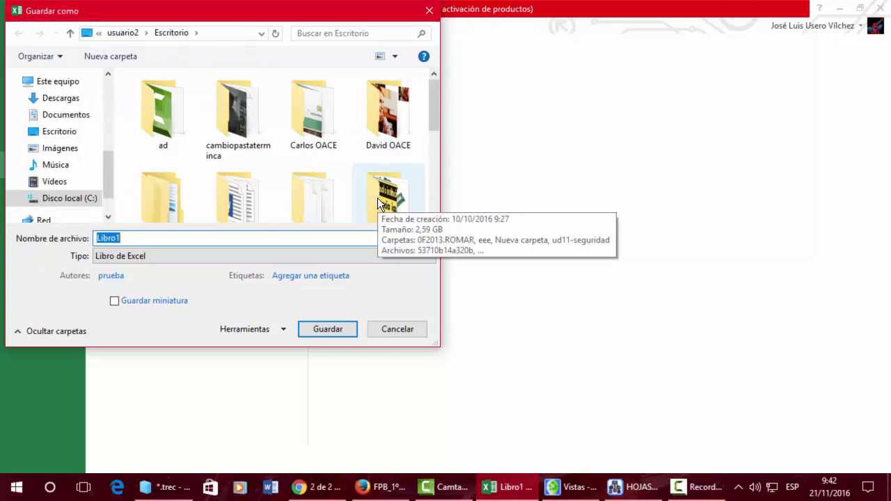
type("Leccion")
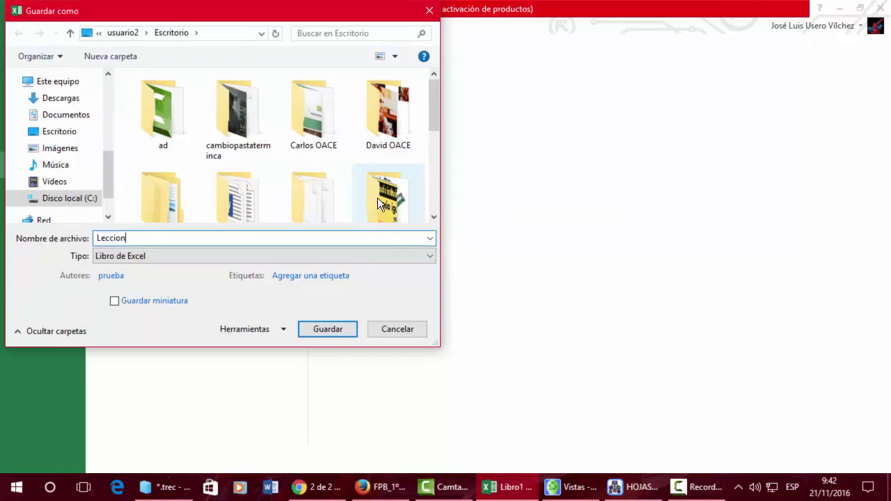
key("Return")
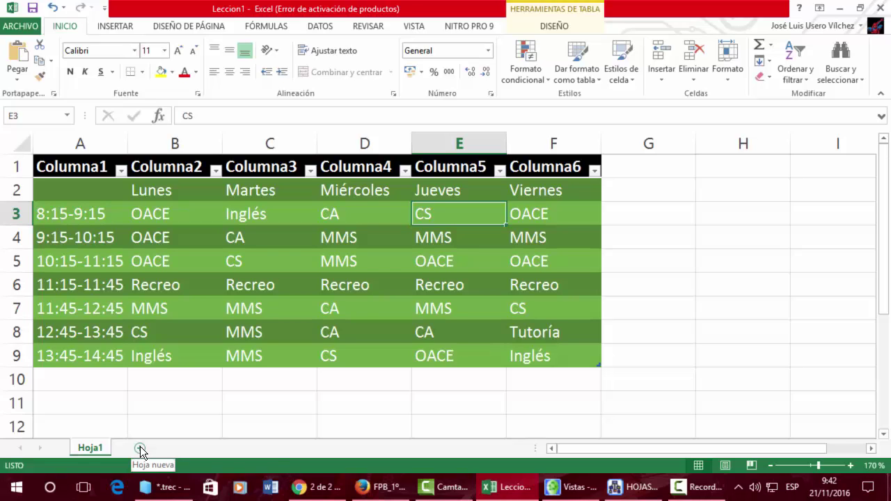
Rename the Hoja1 sheet to Horario and add a new empty sheet
double_click(91, 449)
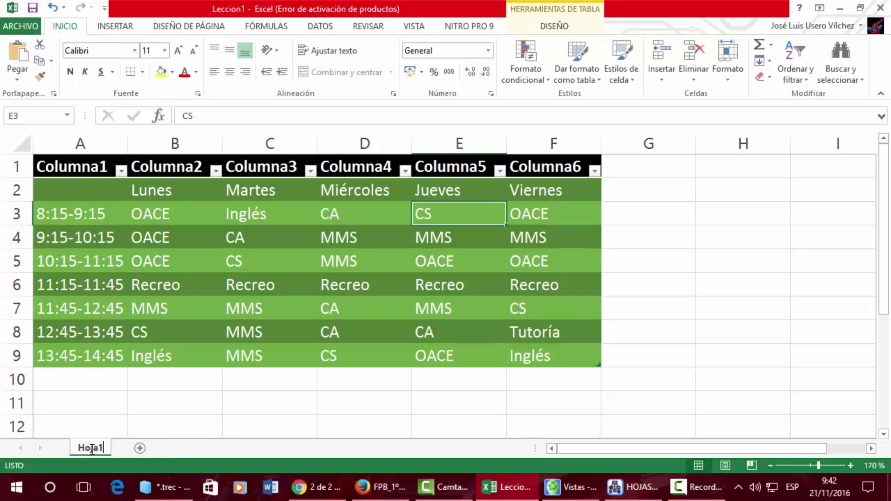
type("H")
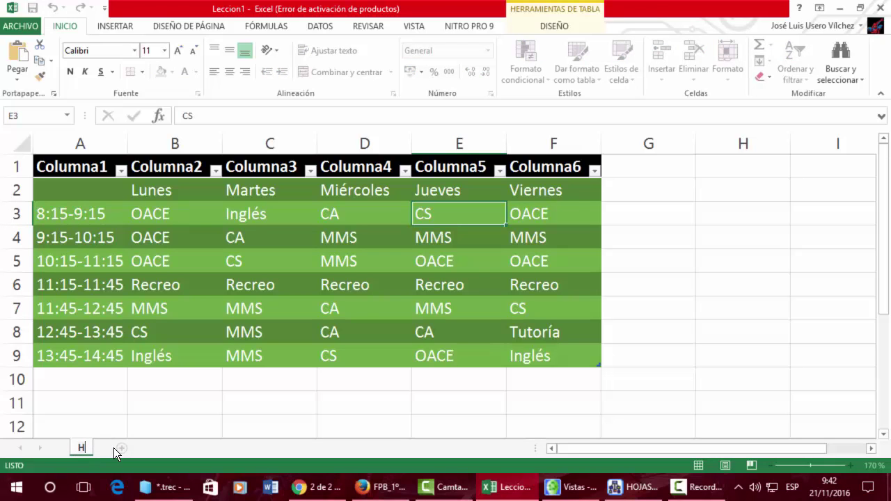
type("orario")
key("Return")
left_click(147, 448)
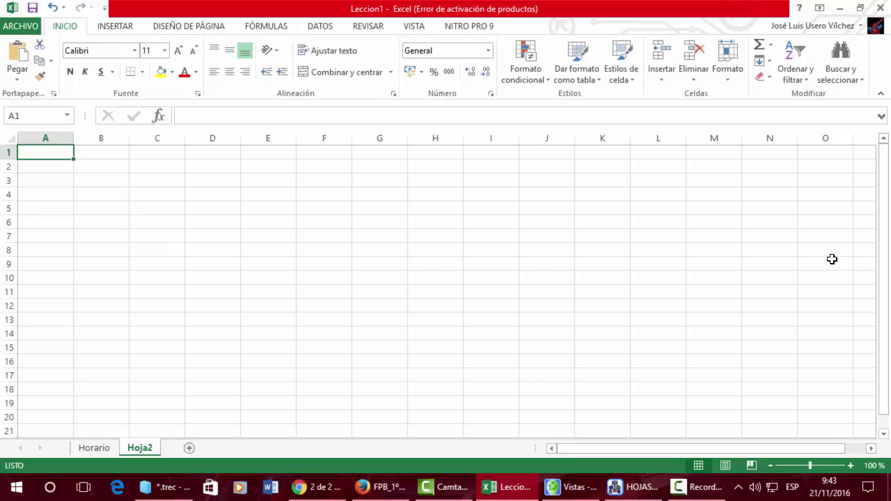
Zoom in and rename the new Hoja2 sheet to Clientes Banco
left_click(849, 465)
left_click(850, 465)
left_click(850, 465)
left_click(849, 465)
left_click(849, 465)
left_click(850, 465)
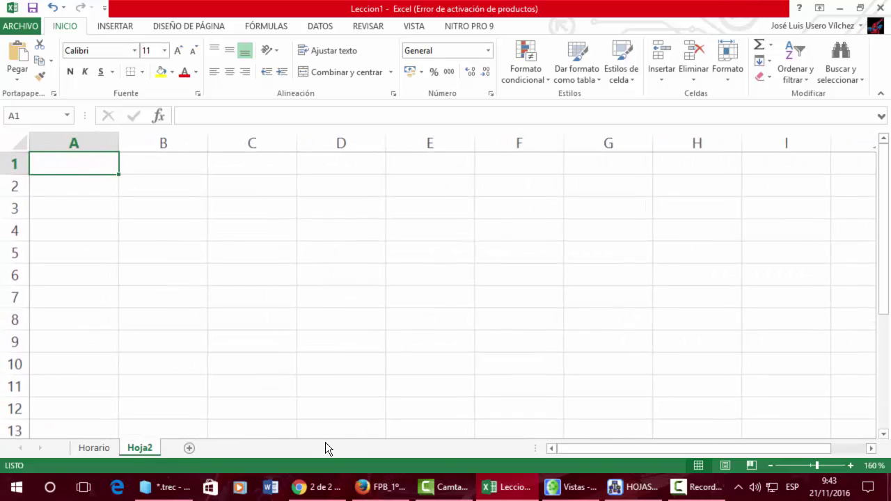
right_click(139, 448)
left_click(178, 318)
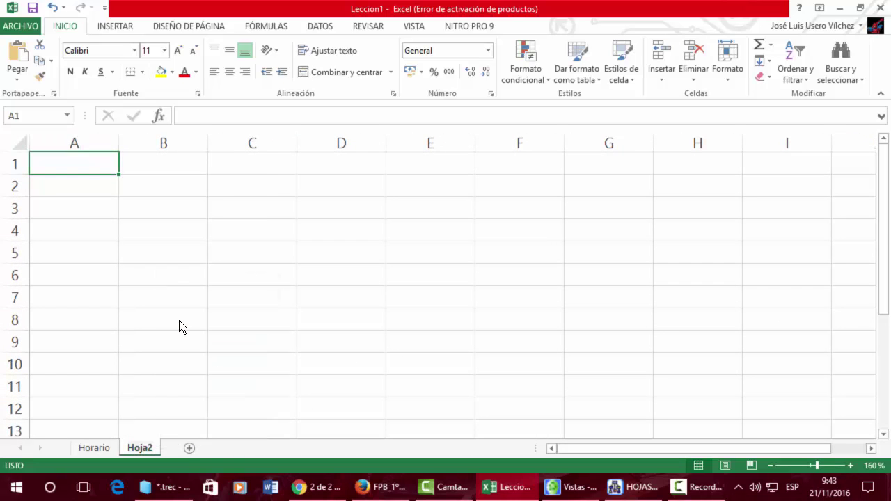
type("Clientes Banco")
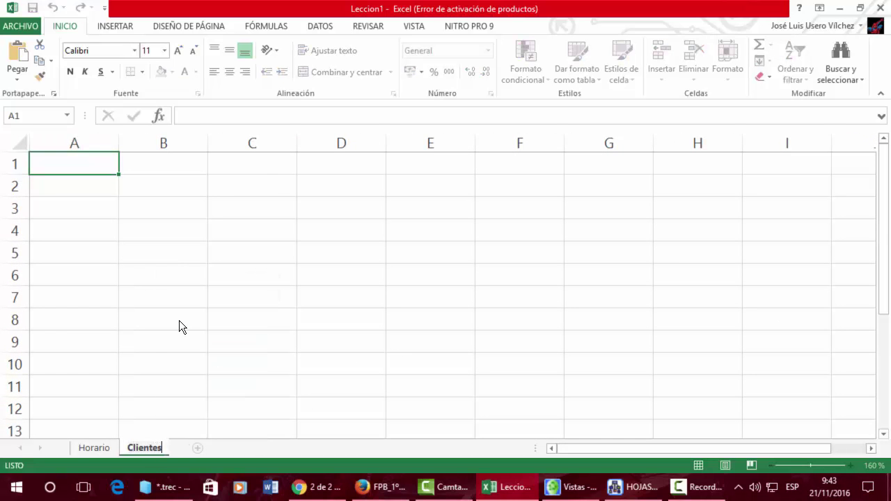
key("Return")
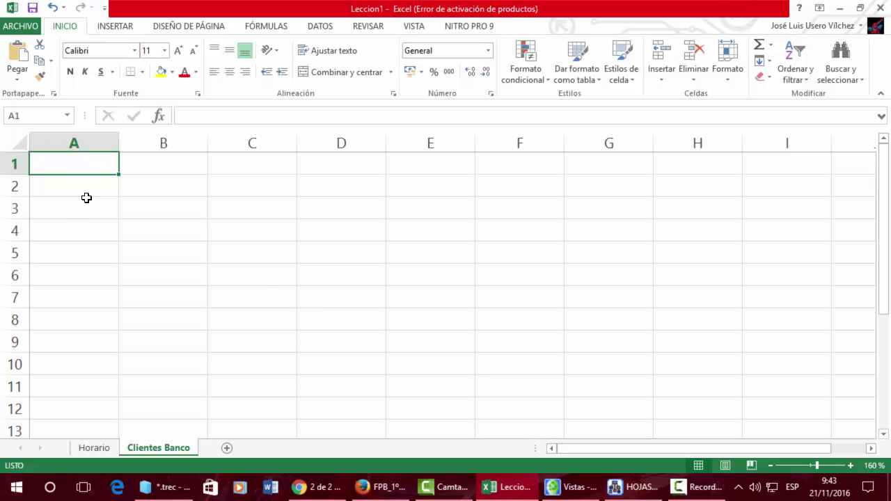
Enter the headings Apellidos, Nombre and Dirección in A1:C1
type("Apellidos")
key("Return")
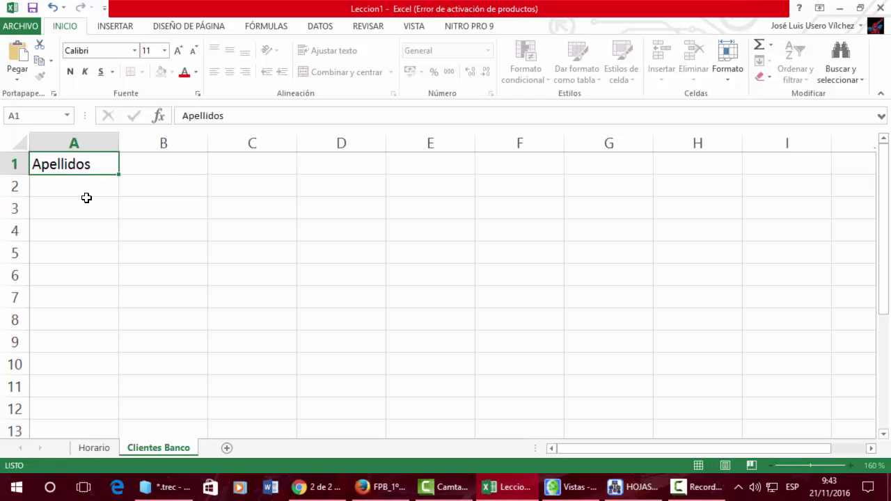
key("Tab")
type("Nombre")
key("Tab")
type("Direc")
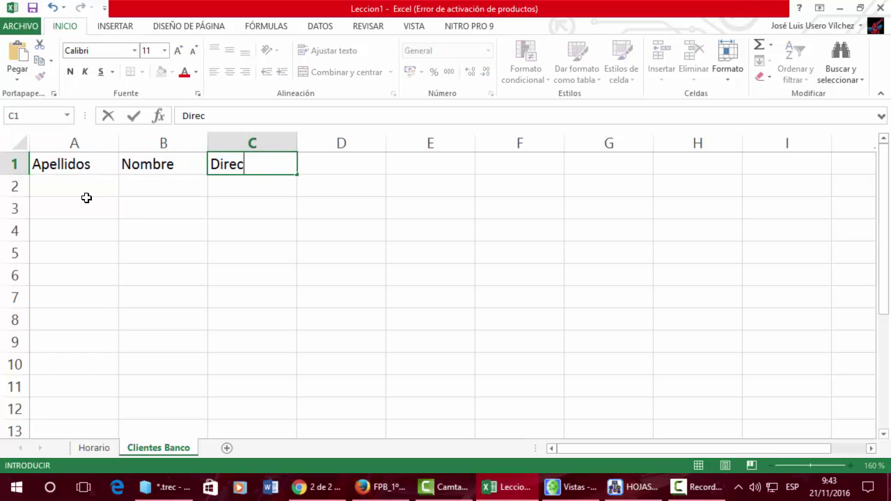
type("ción")
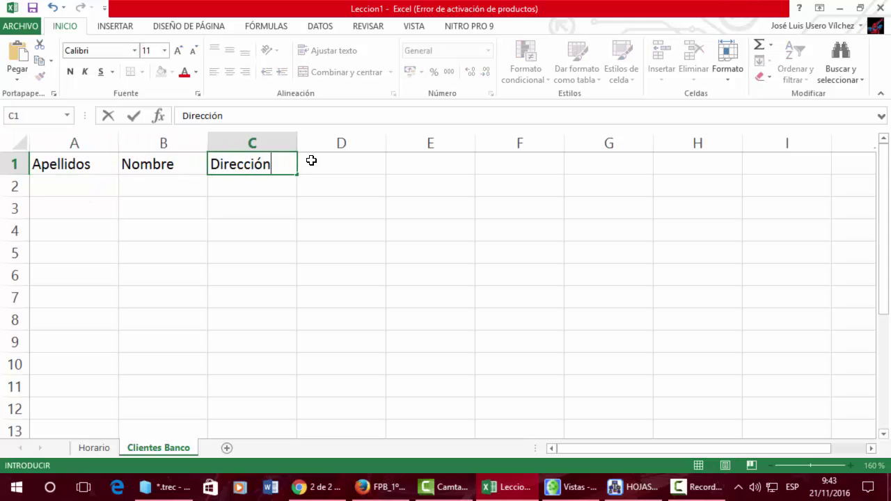
left_click(293, 207)
Widen columns A, B and C to fit their headings, keeping row 2 at normal height
left_click_drag(297, 141, 410, 147)
left_click_drag(24, 197, 22, 213)
left_click_drag(76, 165, 240, 170)
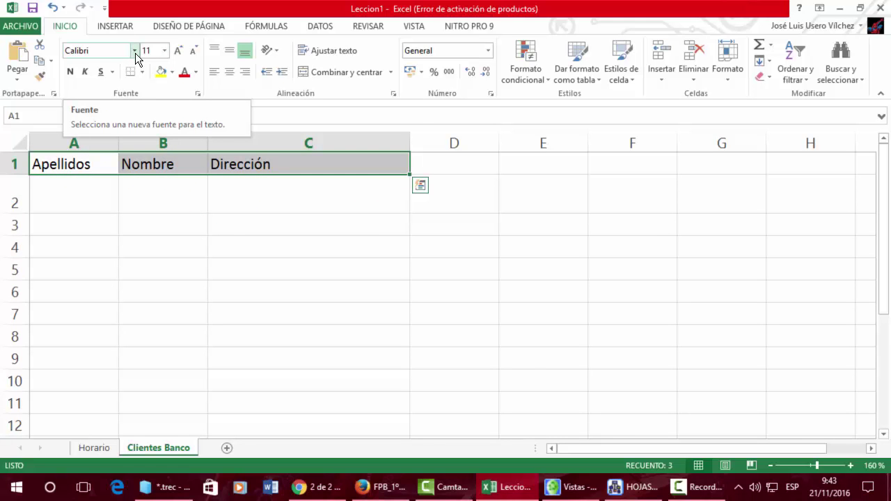
left_click(221, 247)
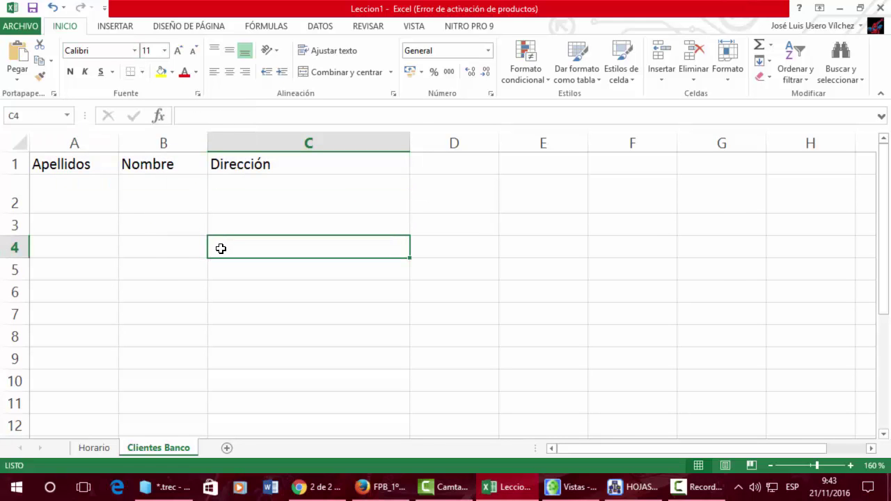
key("ctrl+e")
left_click(438, 287)
left_click_drag(23, 213, 23, 196)
left_click_drag(57, 170, 304, 160)
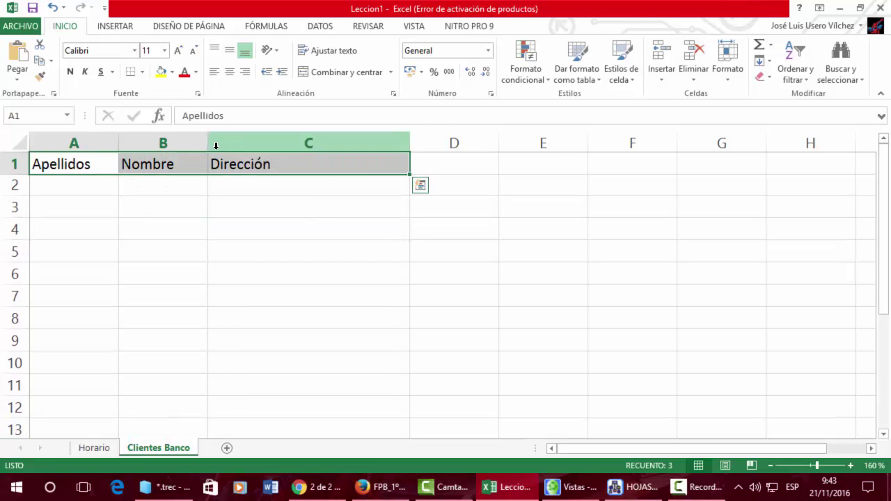
left_click_drag(208, 147, 228, 146)
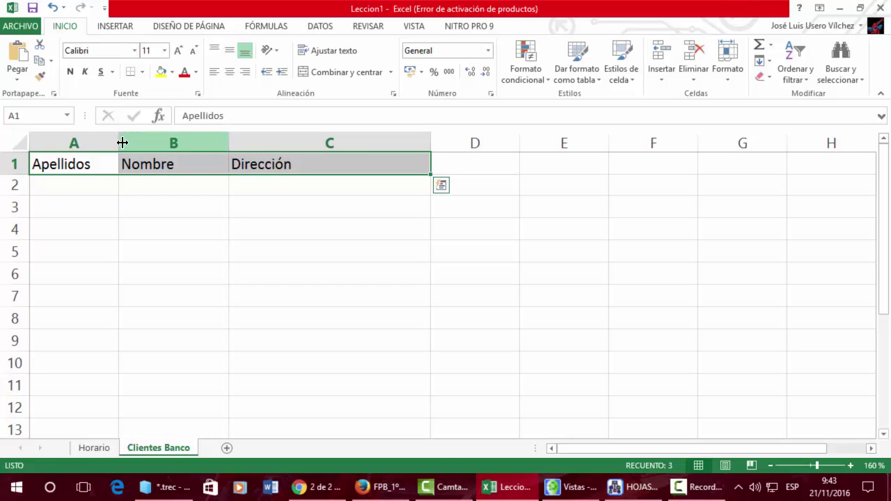
left_click_drag(120, 144, 139, 144)
Enter the headings DNI and NCUENTA in D1 and E1
left_click(495, 164)
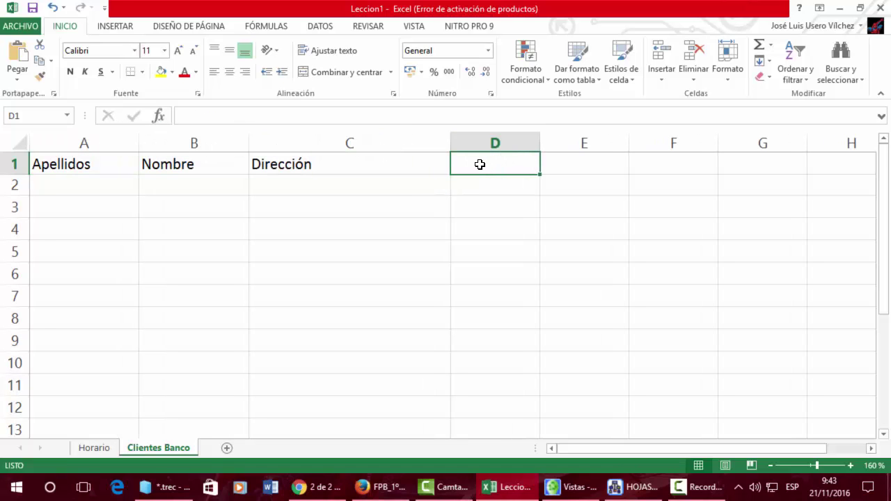
type("dd")
key("BackSpace")
key("BackSpace")
type("D")
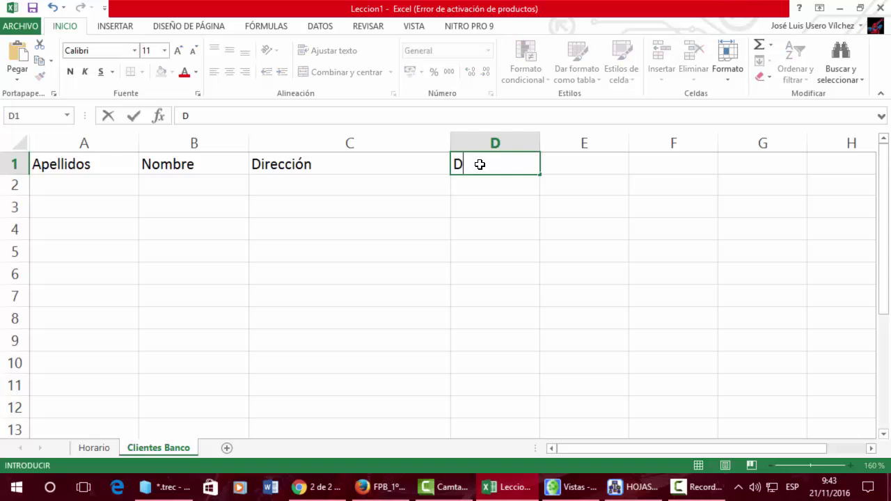
type("NI")
key("Tab")
type("NCUENTA")
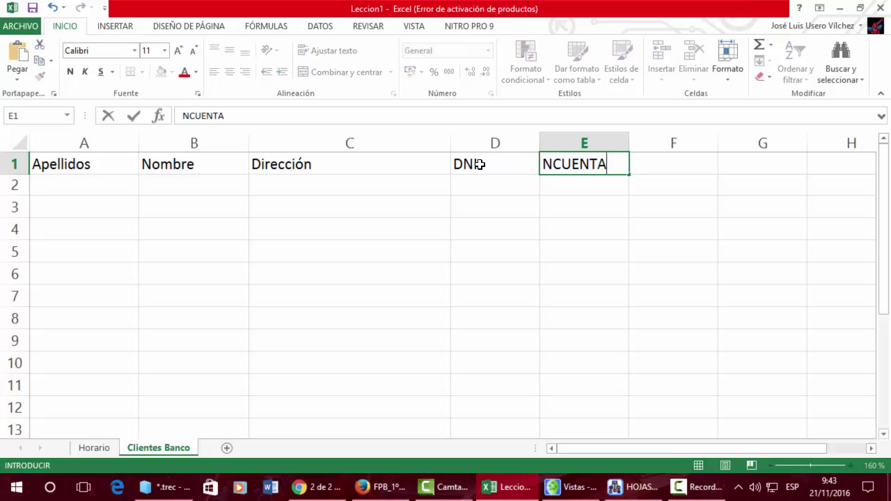
key("Return")
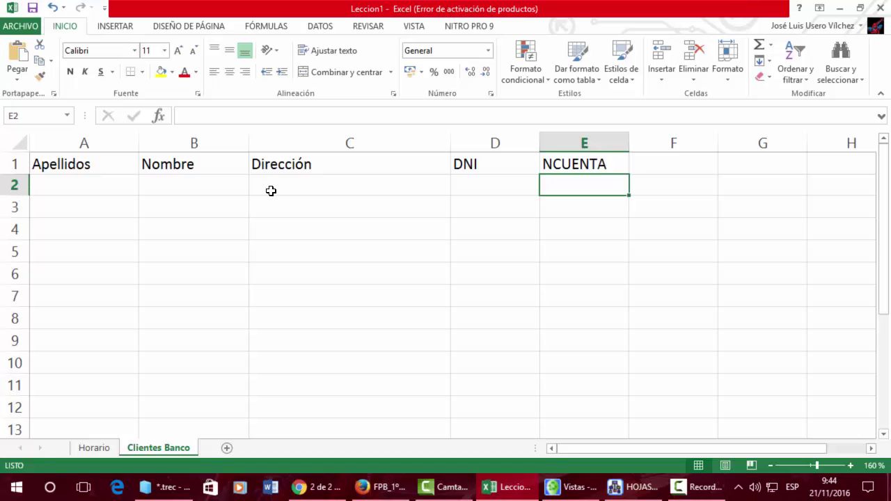
Enter Entidad, Sucursal, DC and Número in E2:H2, then return to column A
key("ctrl+z")
type("En")
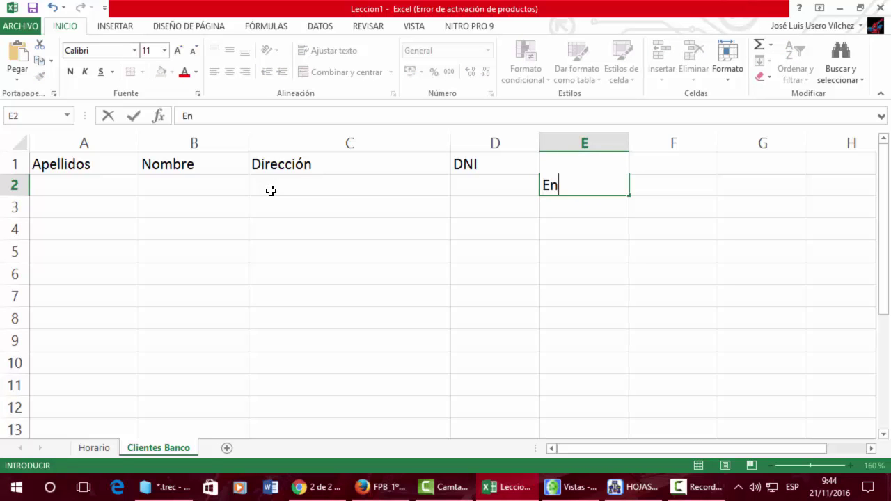
type("tidada")
key("Tab")
type("Sucur")
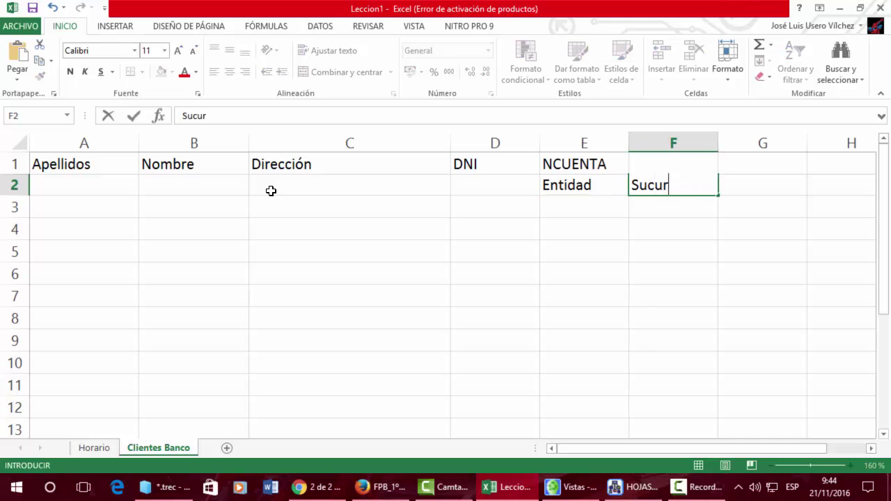
type("sal")
key("Tab")
type("DC")
key("Tab")
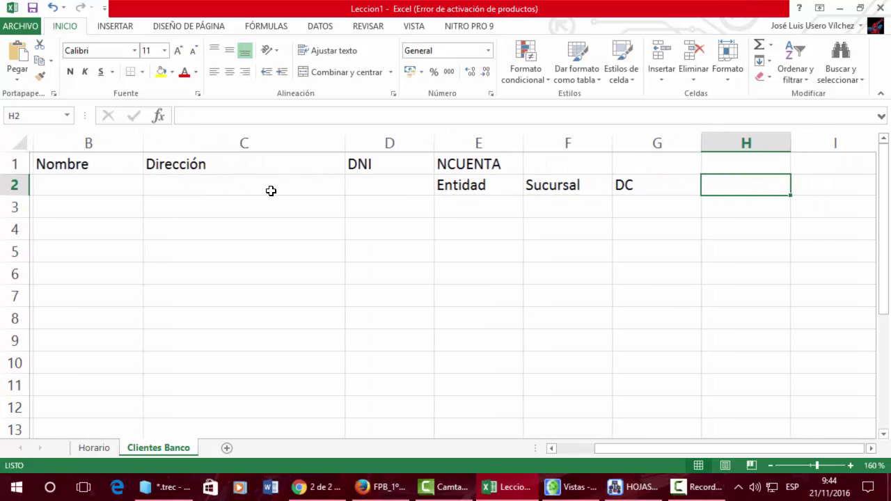
type("Número")
key("Tab")
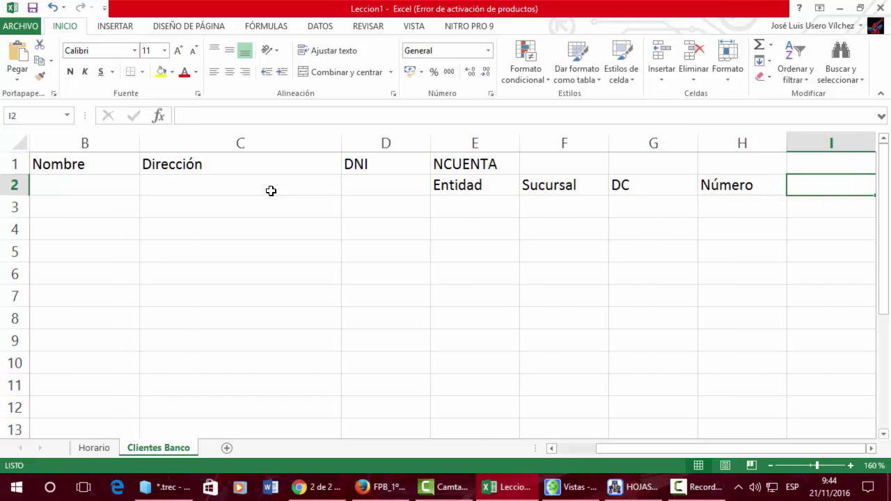
key("Home")
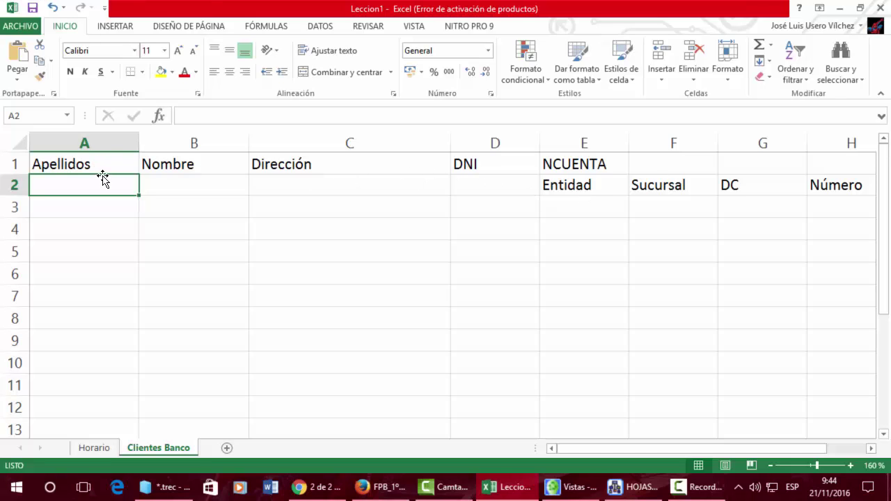
Enter the first client's surnames, first name and street address in A3:C3
left_click(750, 182)
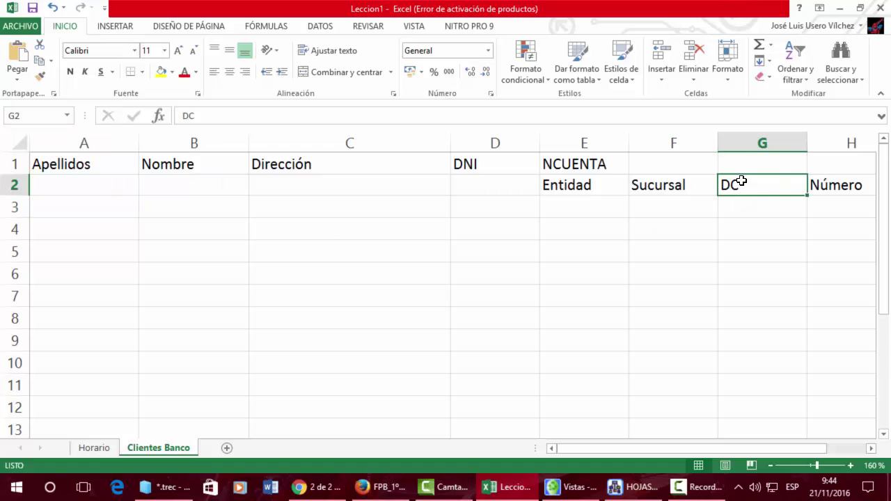
left_click(115, 205)
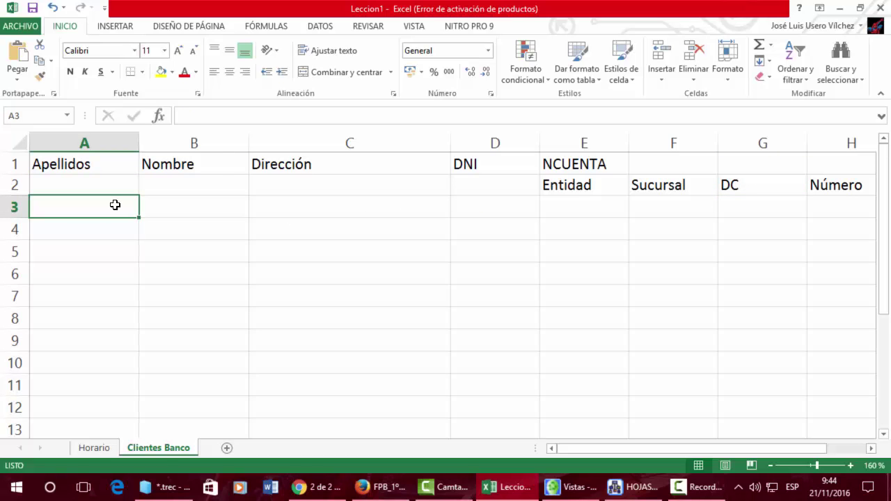
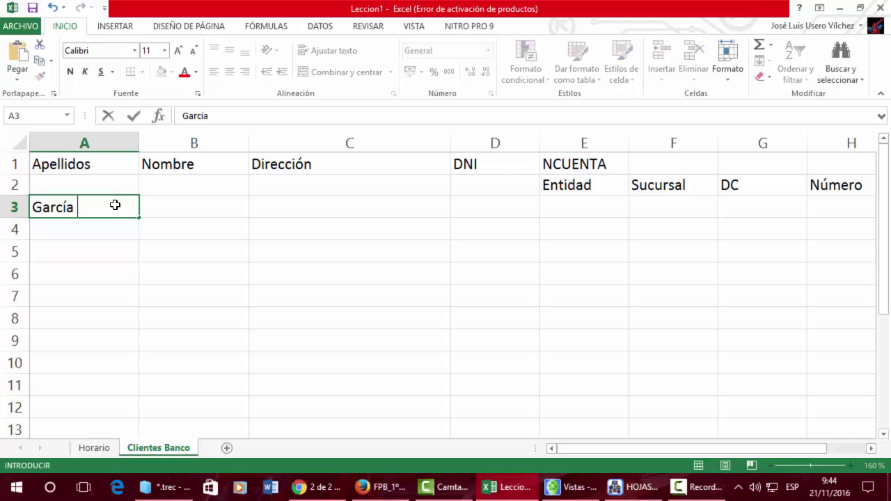
key("Tab")
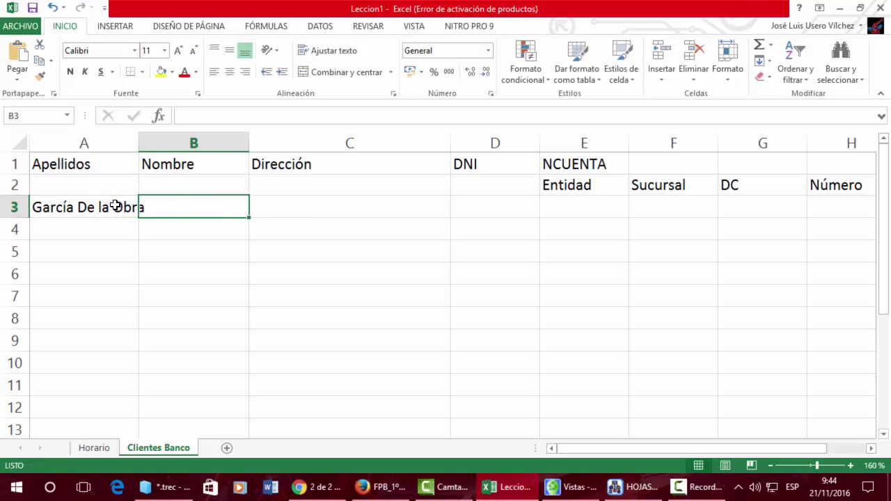
key("Tab")
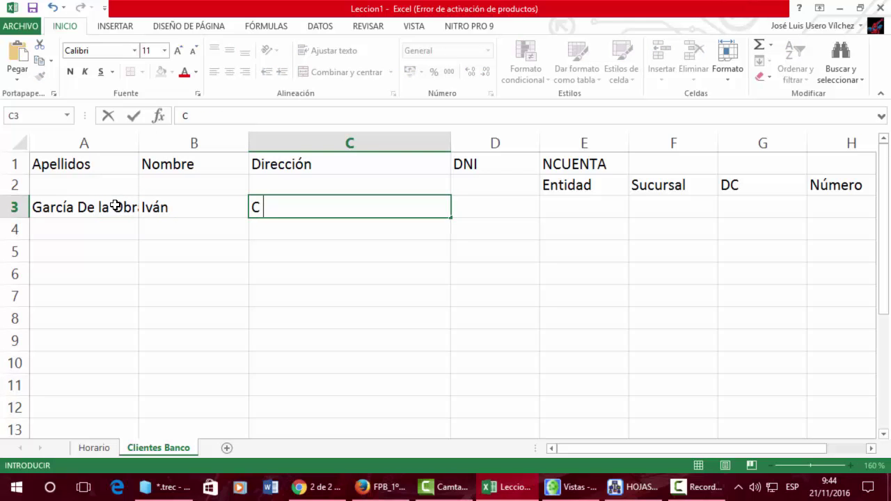
key("Tab")
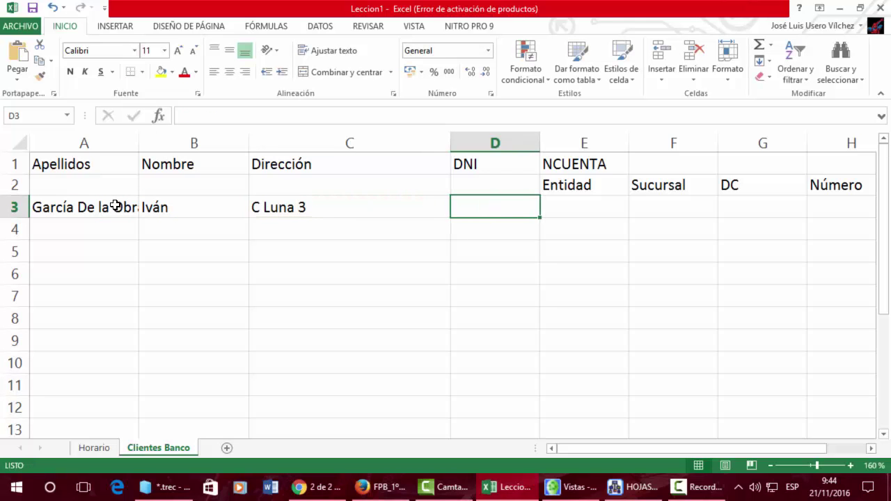
Enter the client's DNI number in D3, ending in a capital letter
type("1111111")
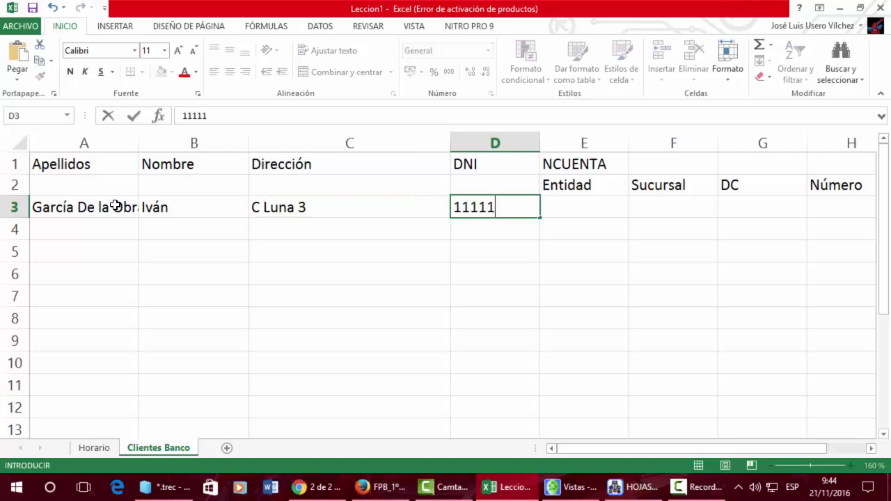
key("BackSpace")
key("BackSpace")
key("BackSpace")
key("BackSpace")
key("BackSpace")
key("BackSpace")
key("BackSpace")
type("11111111a")
key("BackSpace")
type("A")
key("Tab")
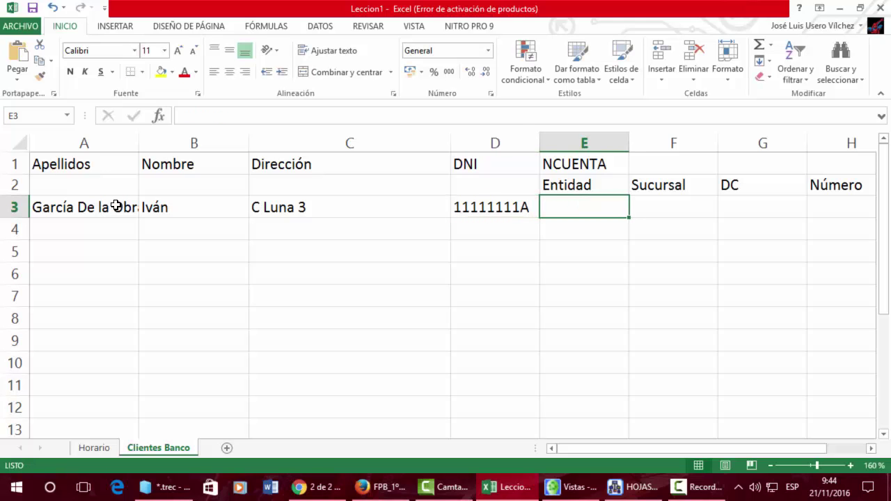
Enter the four account-number parts (Entidad, Sucursal, DC, Número) in E3:H3
type("1212")
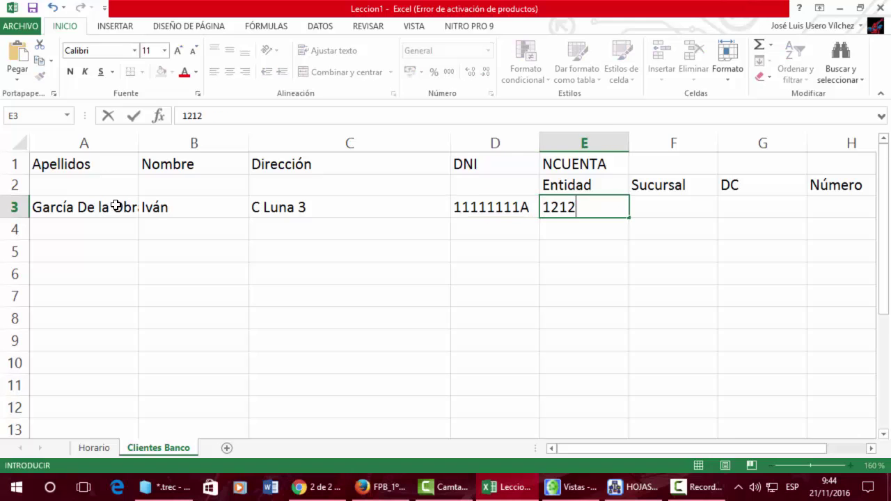
key("Tab")
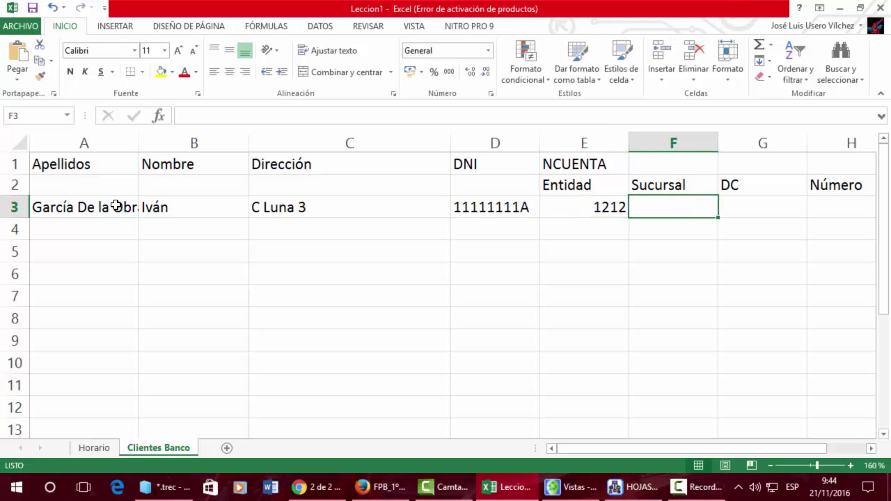
type("4545")
key("Tab")
type("45")
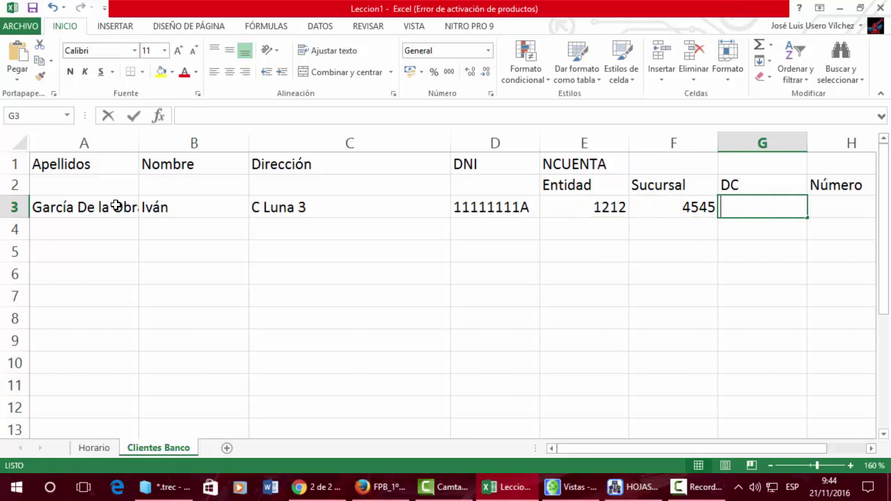
key("Tab")
type("1515151515")
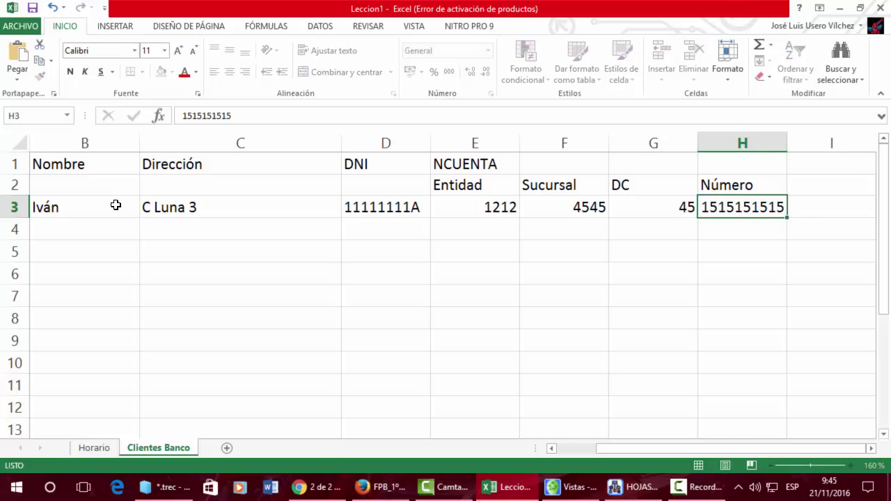
key("Tab")
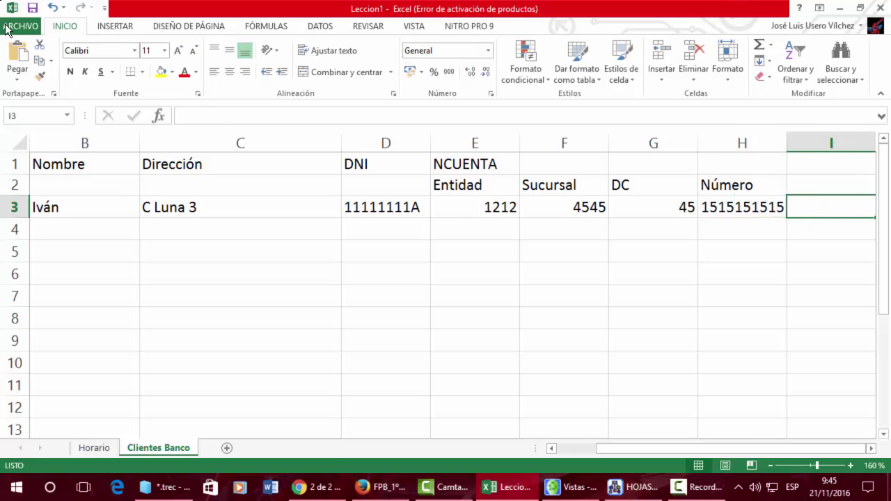
left_click(199, 222)
AutoFit column A to about 18.00 so the full surname in A3 shows
key("Home")
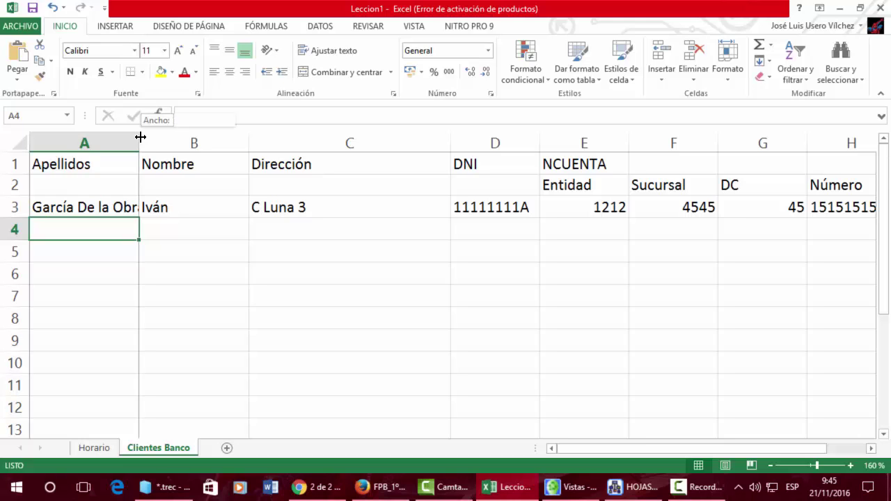
double_click(139, 137)
left_click_drag(153, 143, 173, 141)
double_click(173, 141)
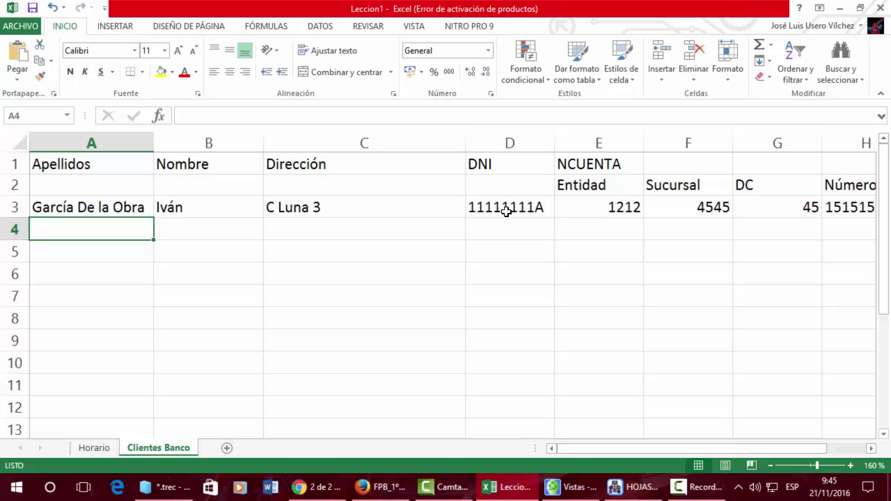
Merge E1:H1 and centre the NCUENTA heading across it
left_click(616, 163)
left_click_drag(616, 163, 849, 165)
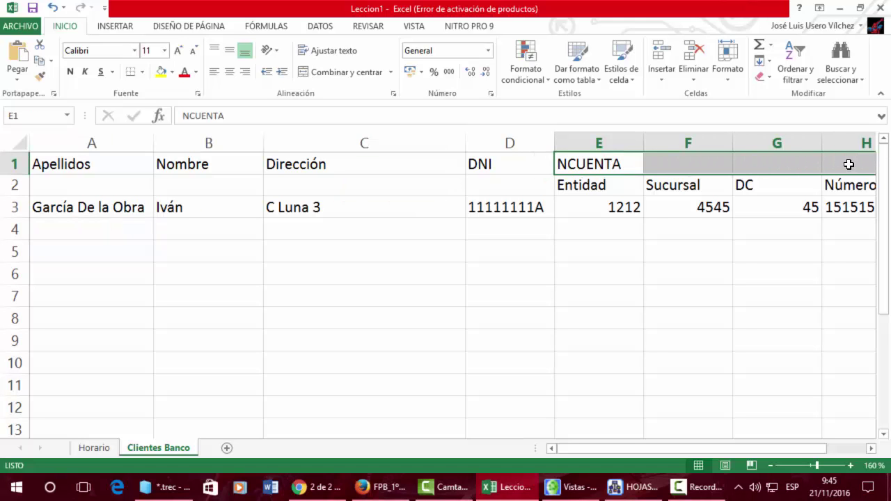
left_click(348, 70)
Right-align the Entidad, Sucursal, DC and Número headings in E2:H2
left_click_drag(619, 185, 846, 185)
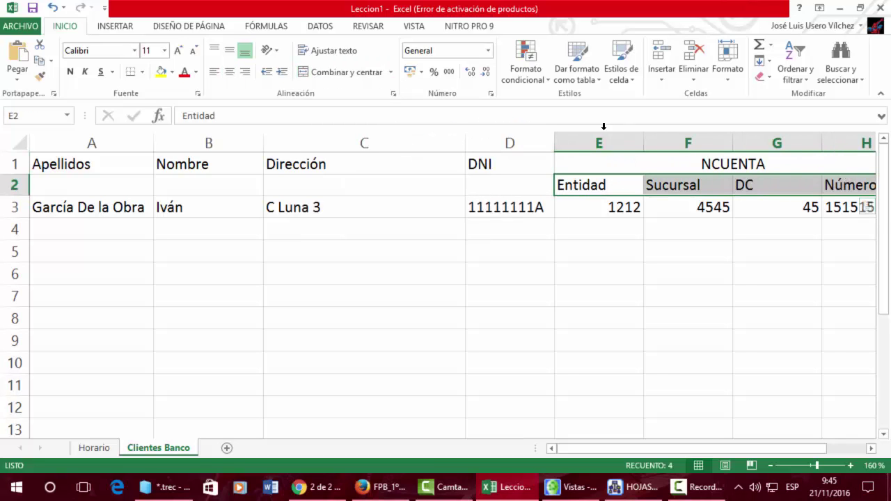
left_click(244, 71)
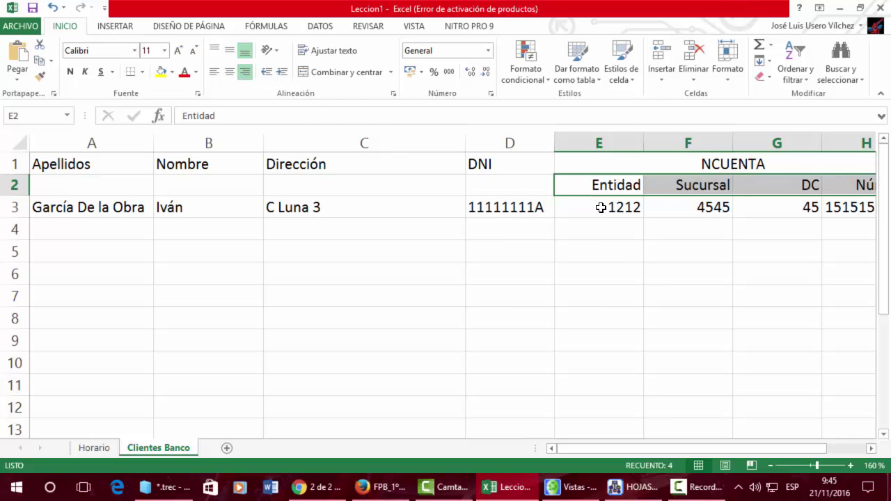
left_click(770, 466)
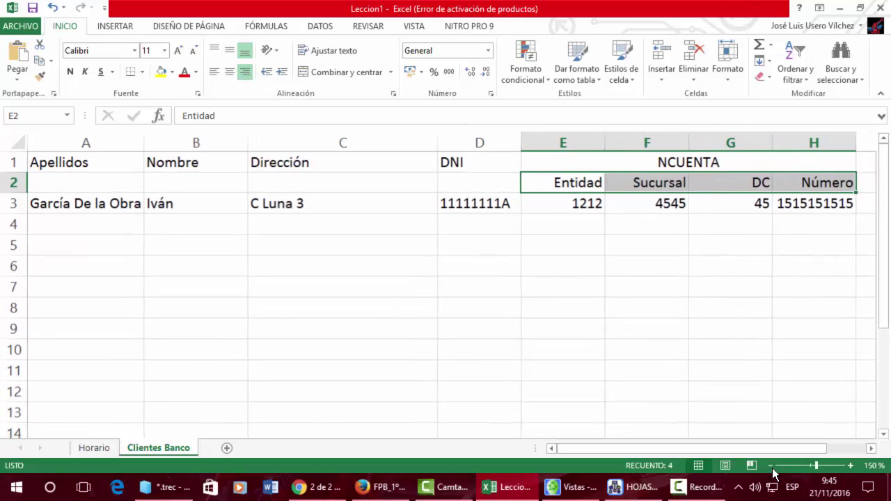
left_click(741, 366)
left_click_drag(99, 166, 713, 314)
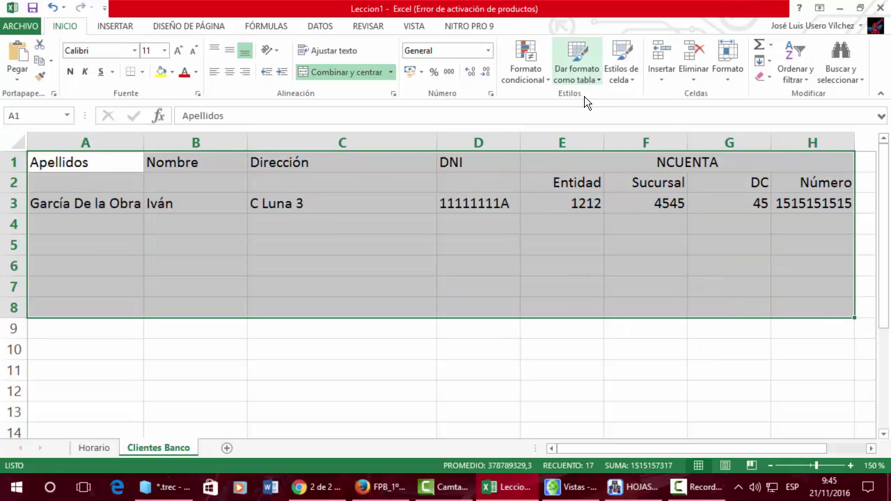
left_click(572, 209)
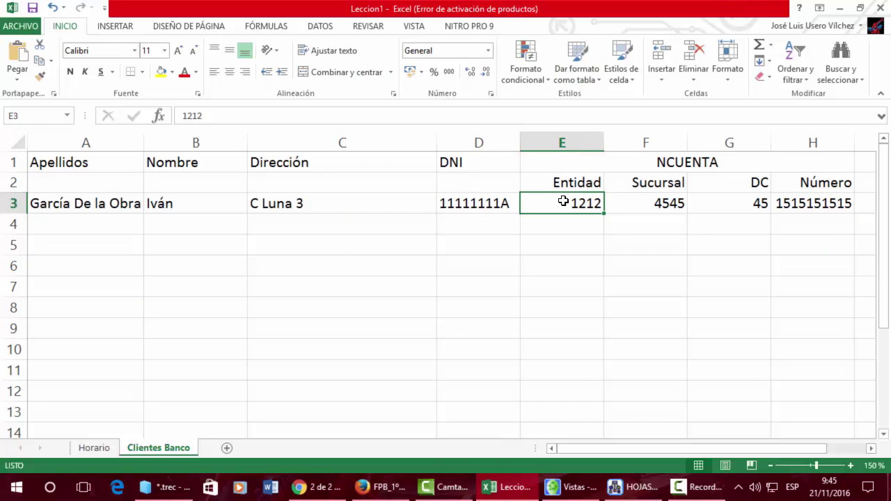
Set the A1:H1 header row in the Forte font
left_click_drag(73, 161, 650, 154)
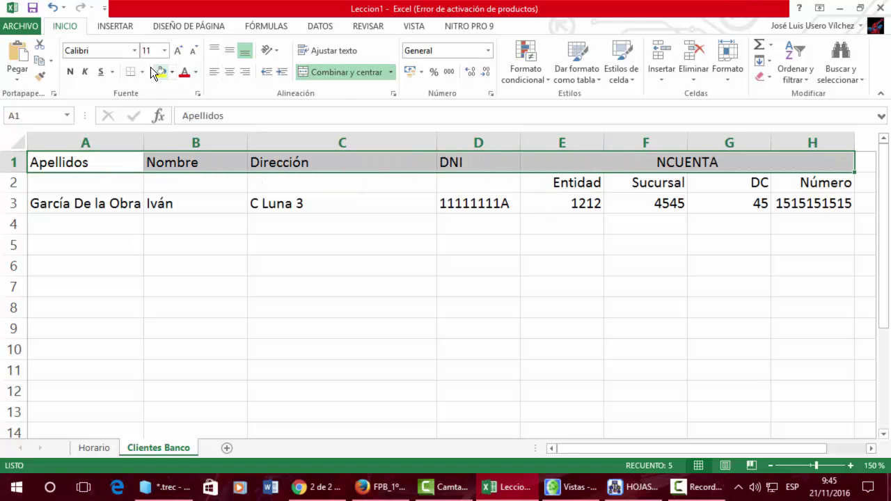
left_click(134, 52)
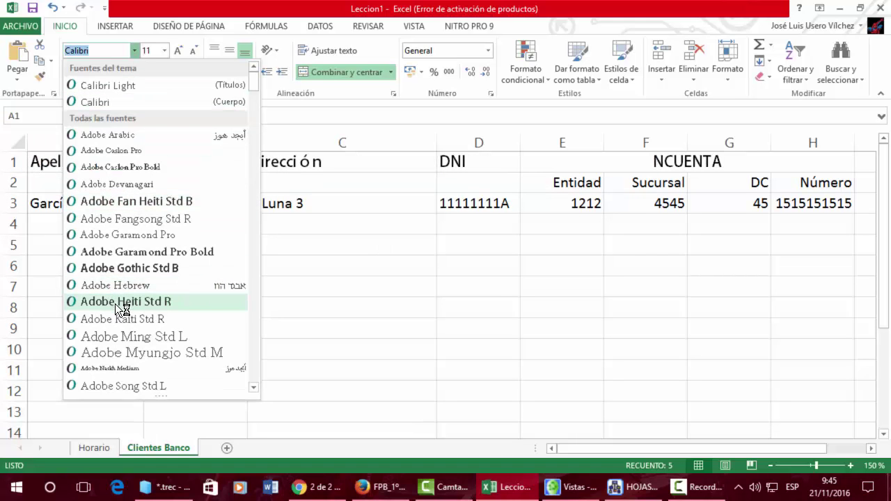
scroll(111, 299, "down", 12)
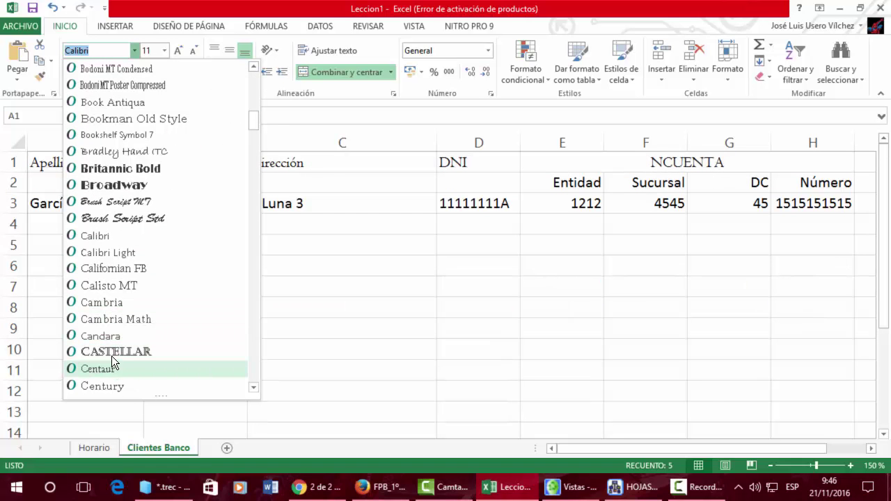
scroll(111, 358, "down", 6)
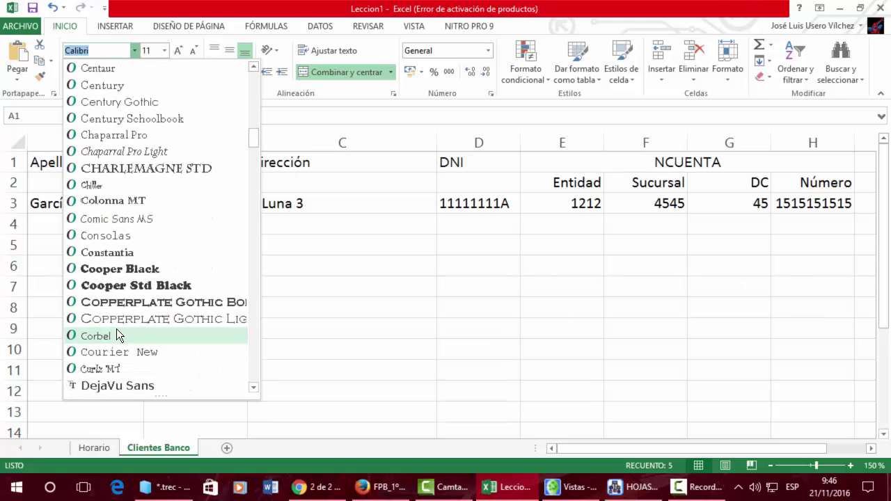
scroll(110, 293, "down", 7)
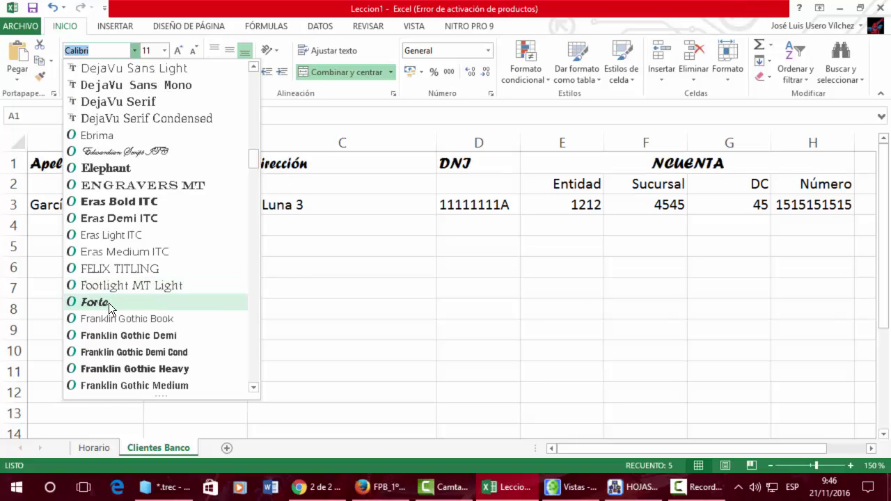
left_click(109, 302)
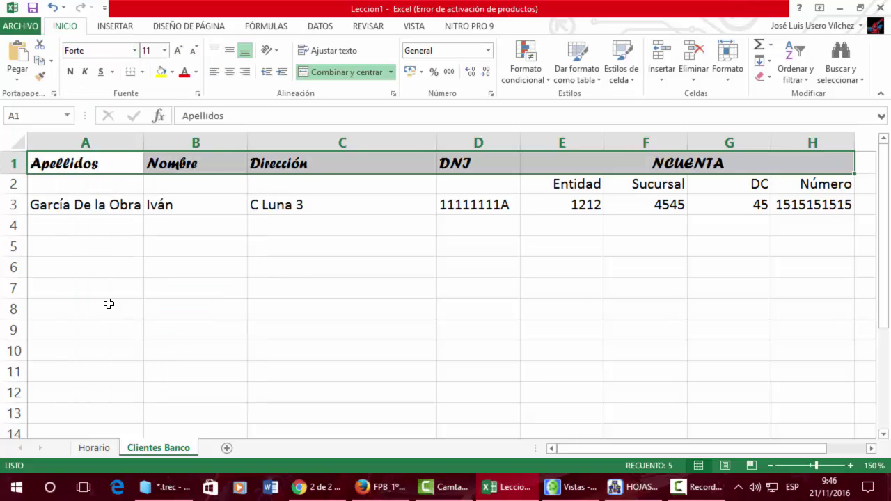
Give the header row orange text on a blue fill
left_click(197, 75)
left_click(242, 158)
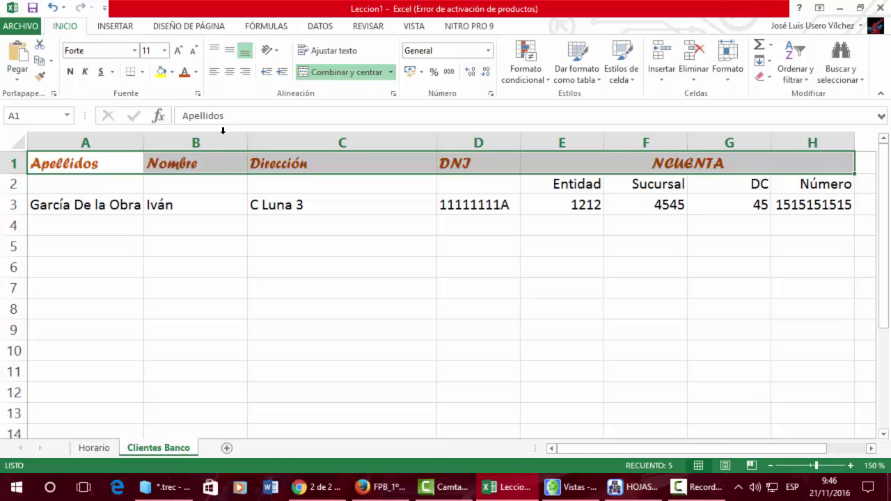
left_click(173, 73)
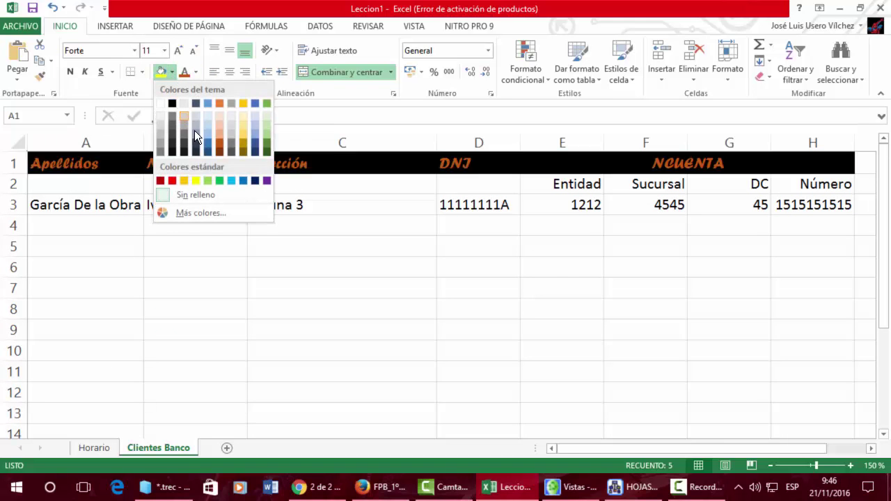
left_click(256, 135)
left_click(328, 202)
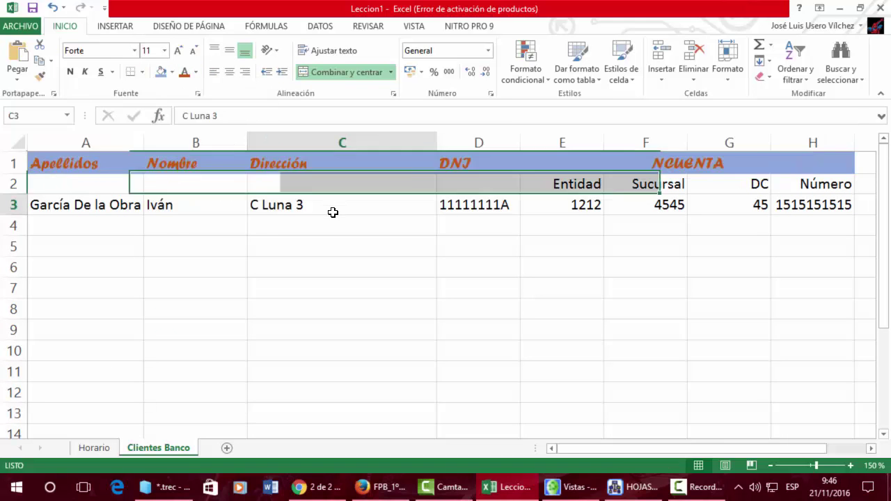
left_click_drag(129, 186, 828, 179)
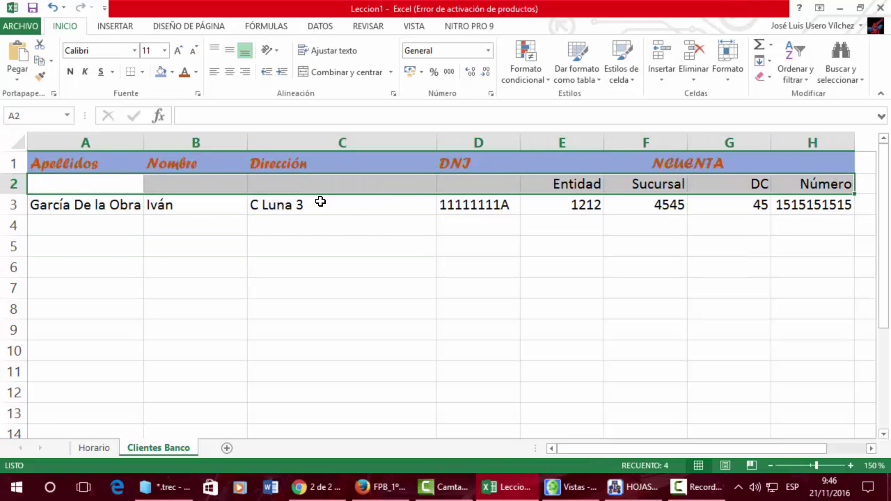
left_click(318, 202)
left_click(106, 202)
left_click_drag(105, 202, 829, 201)
left_click(292, 290)
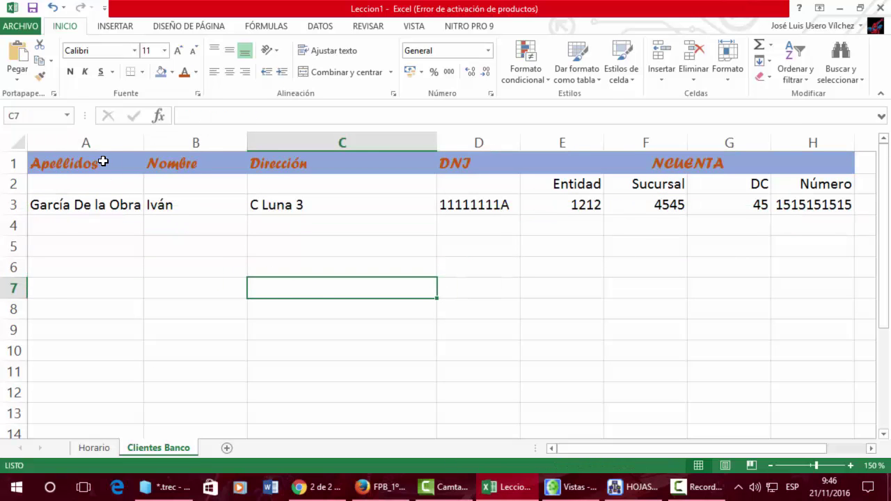
left_click(21, 27)
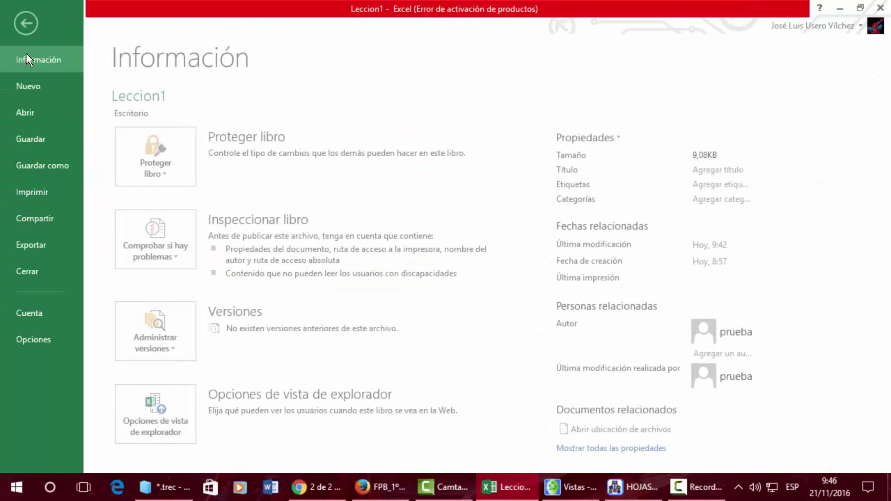
left_click(47, 191)
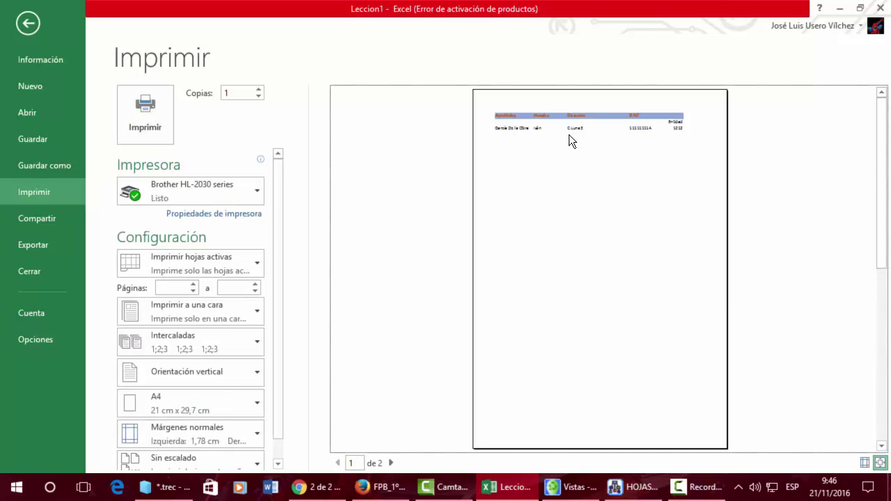
left_click(30, 24)
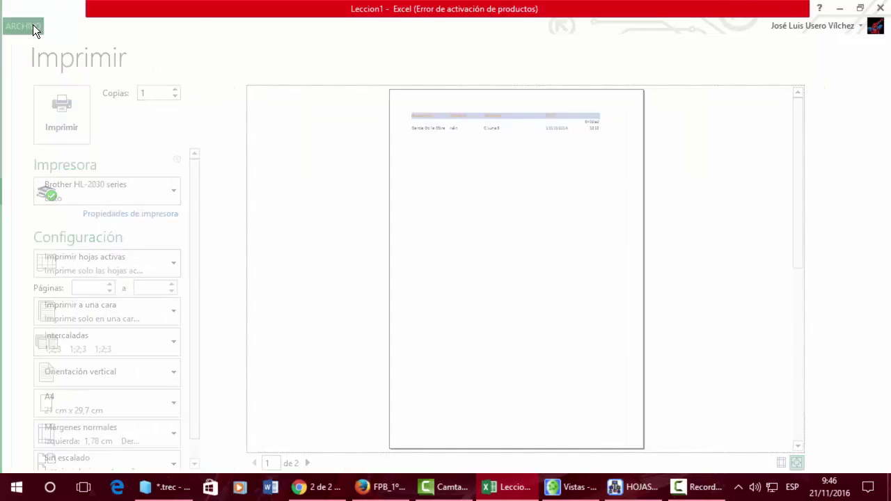
key("ctrl+Home")
left_click_drag(132, 167, 683, 374)
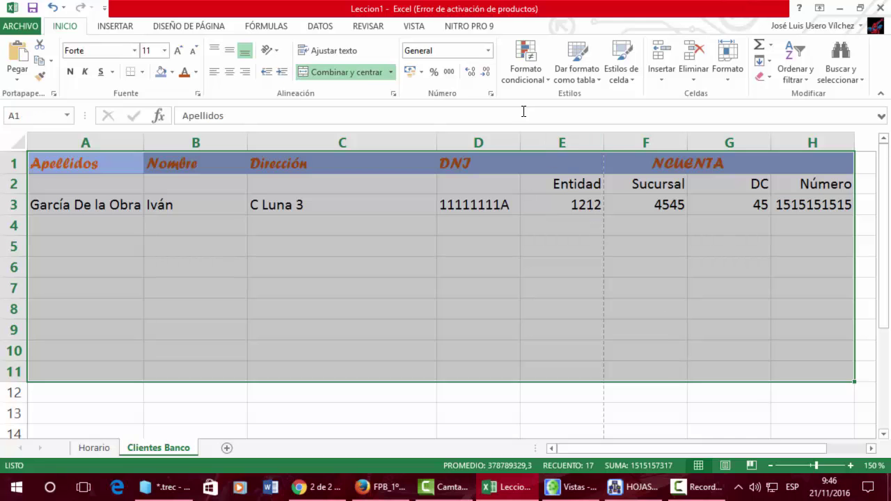
Apply Todos los bordes plus Borde de cuadro grueso to the A1:H11 table
left_click(142, 73)
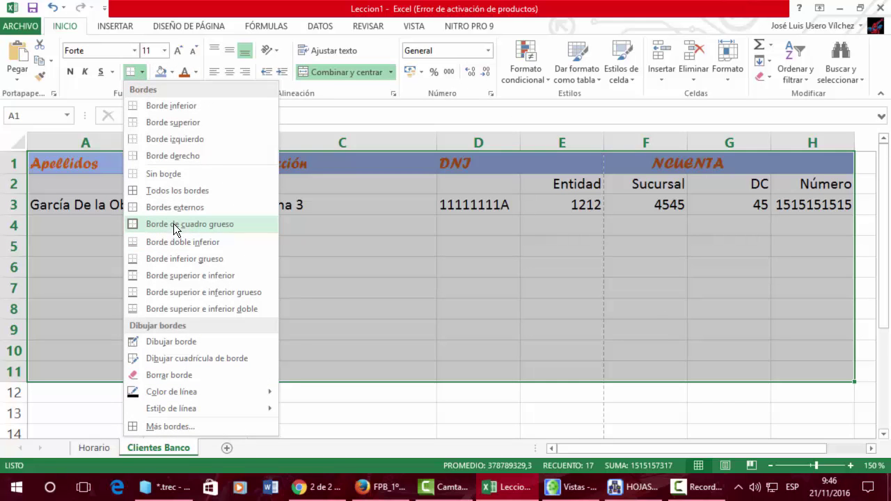
left_click(176, 190)
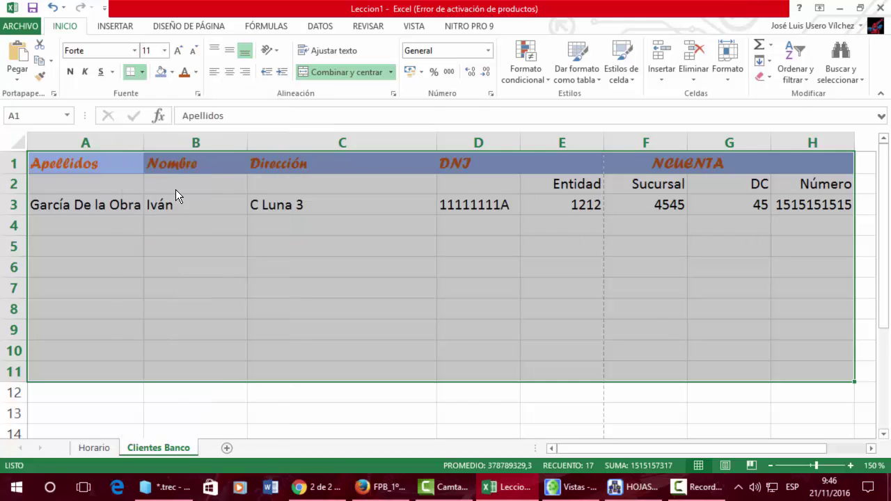
left_click(146, 72)
left_click(199, 223)
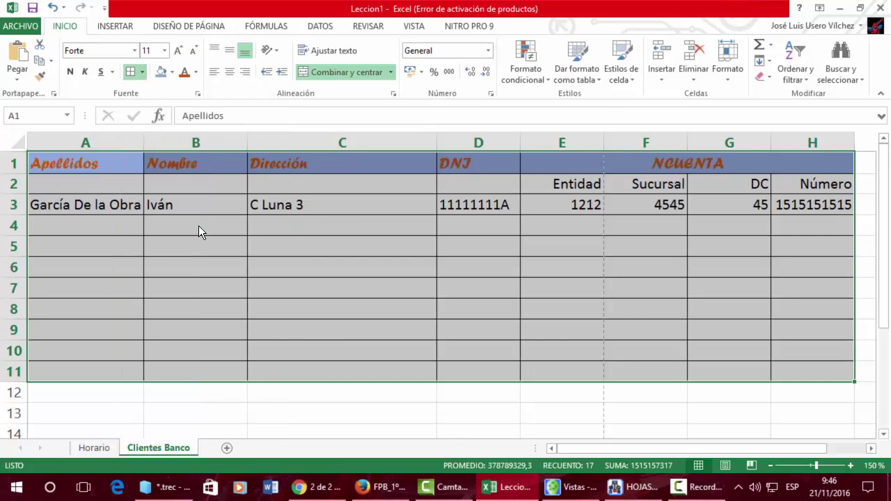
left_click(225, 229)
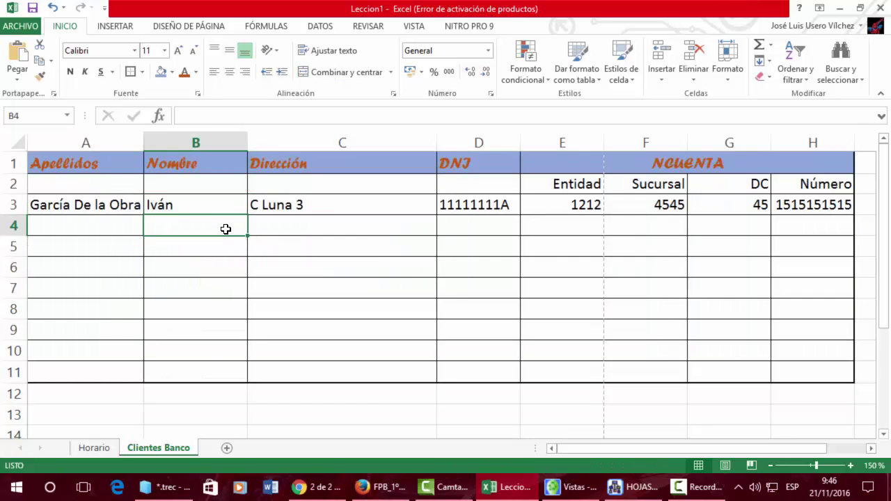
Give A1:H2 a dark orange double-line border on its left, top, right and bottom edges
left_click_drag(129, 164, 702, 181)
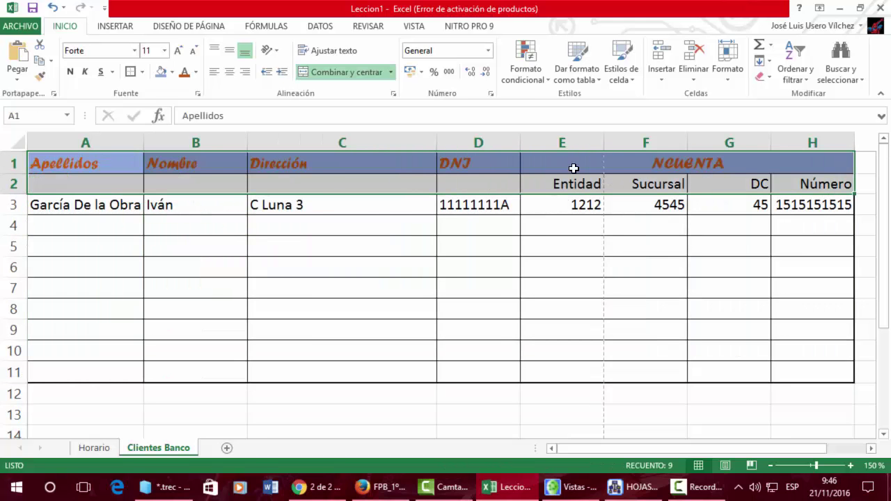
left_click(143, 73)
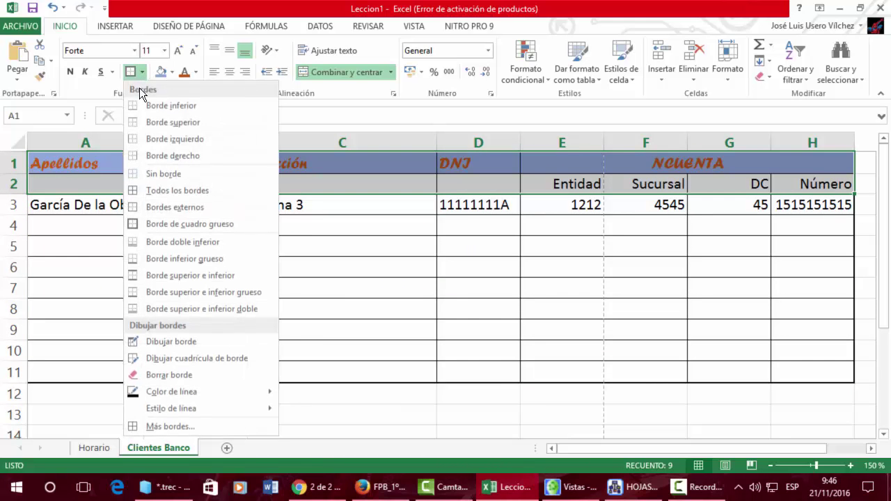
left_click(170, 427)
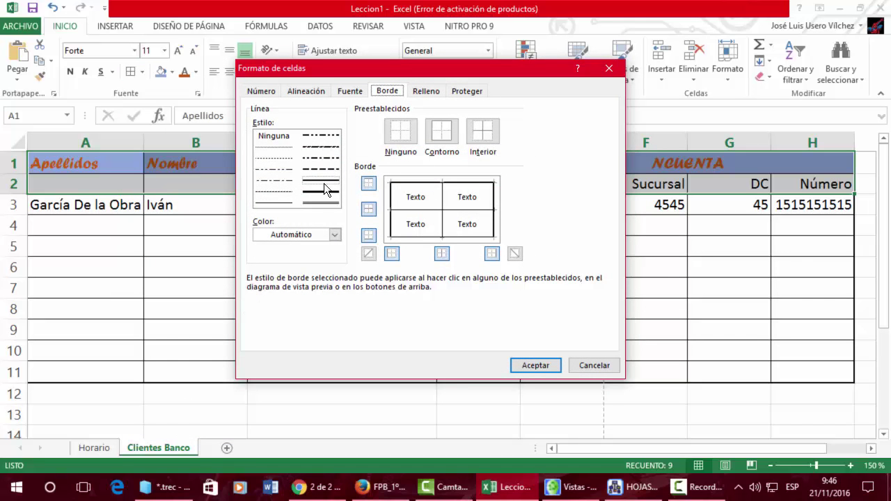
left_click(323, 204)
left_click(333, 234)
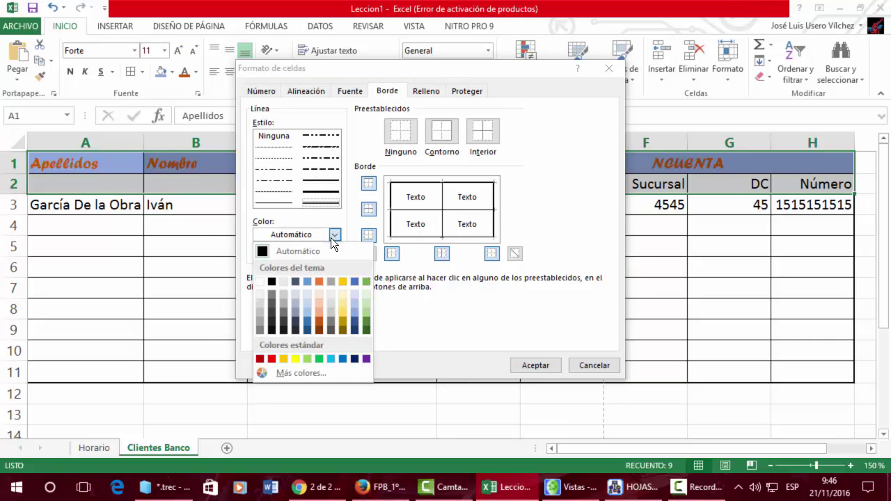
left_click(318, 323)
left_click(391, 200)
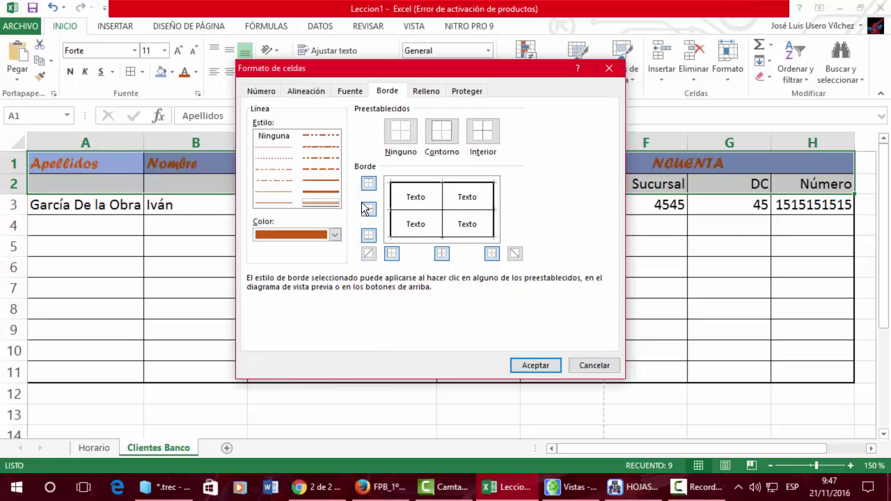
left_click(415, 182)
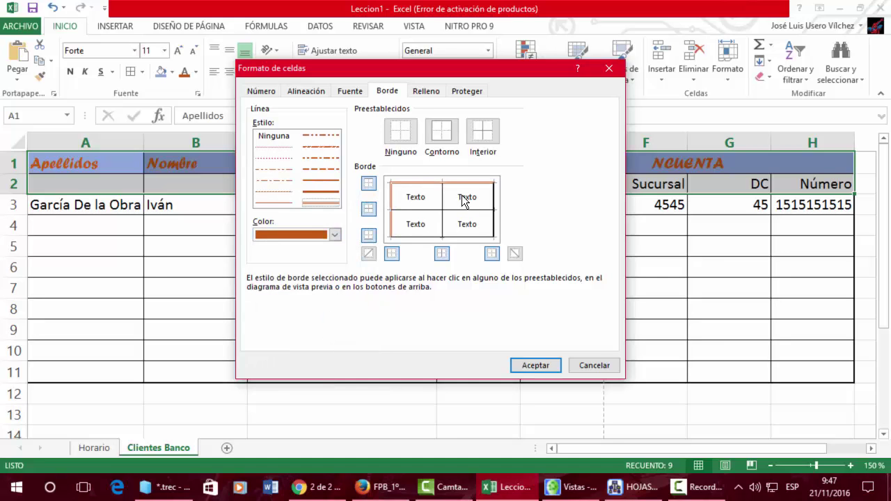
left_click(494, 210)
left_click(472, 237)
left_click(537, 365)
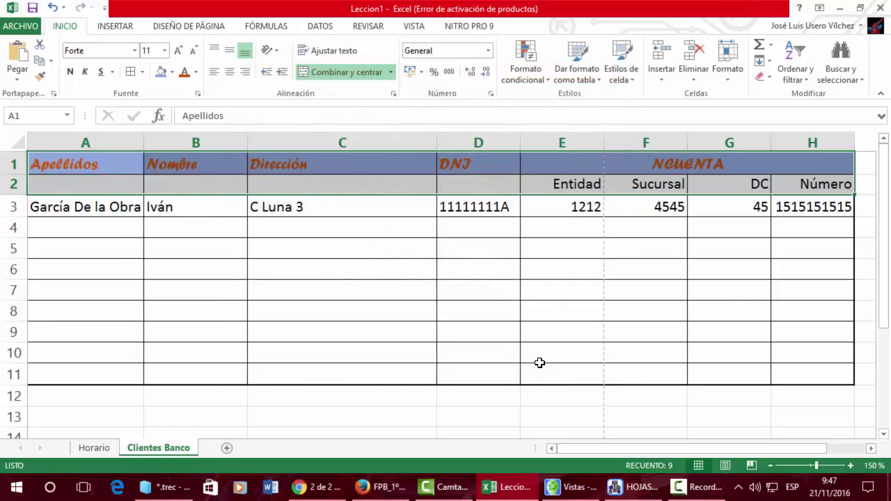
left_click(523, 306)
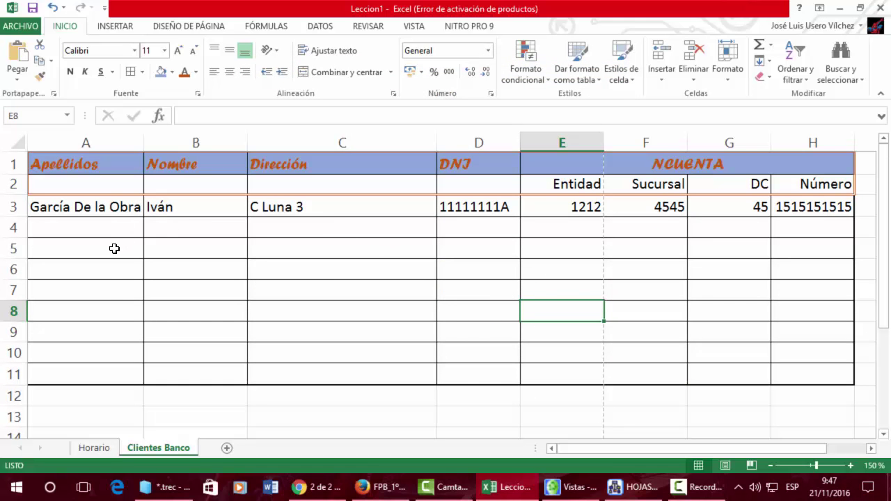
Enter the second client's surname, first name and street address in A4:C4
left_click(111, 227)
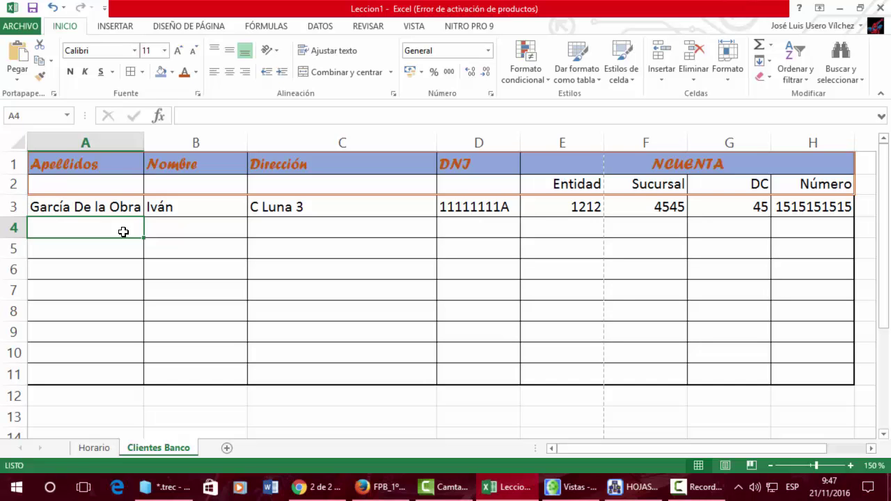
type("aGUI")
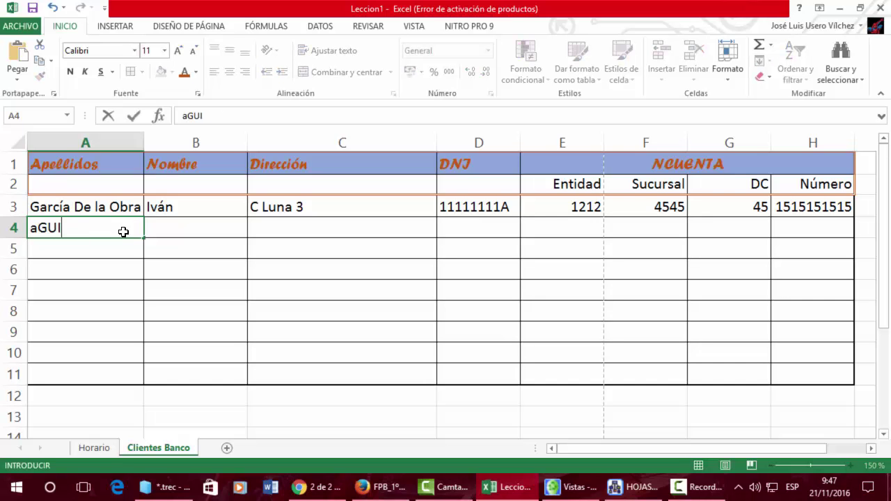
key("BackSpace")
key("BackSpace")
key("BackSpace")
key("BackSpace")
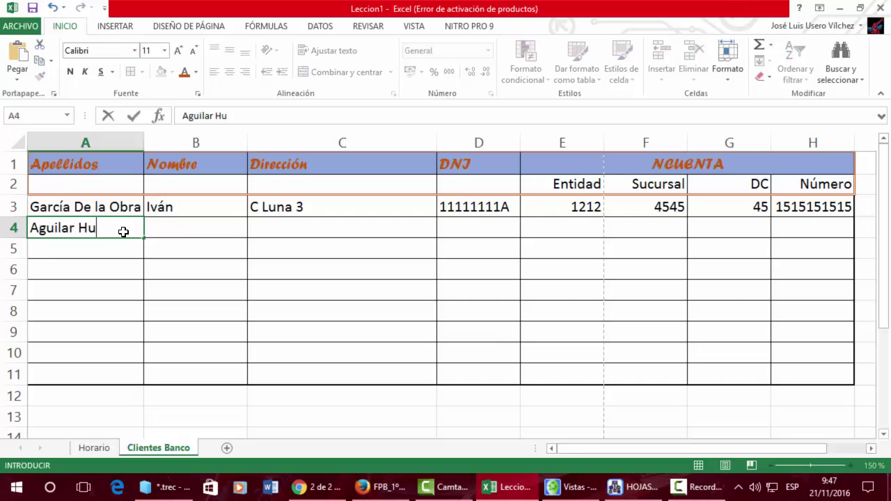
key("Tab")
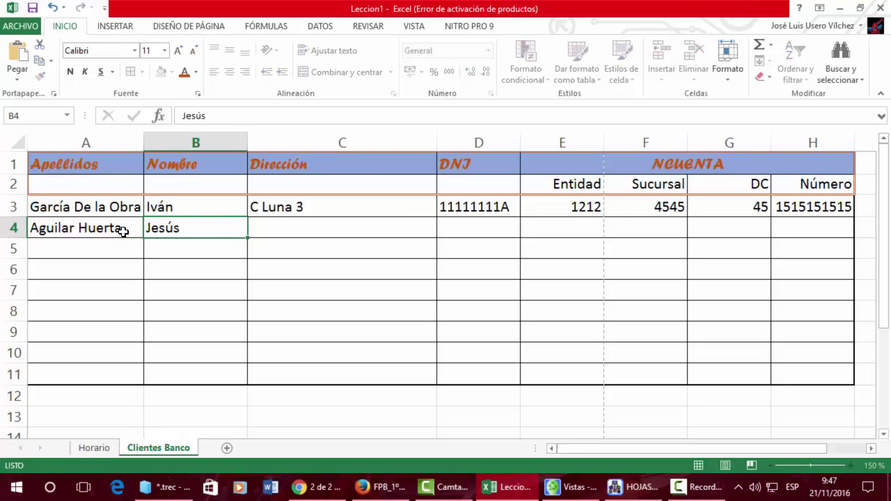
key("Tab")
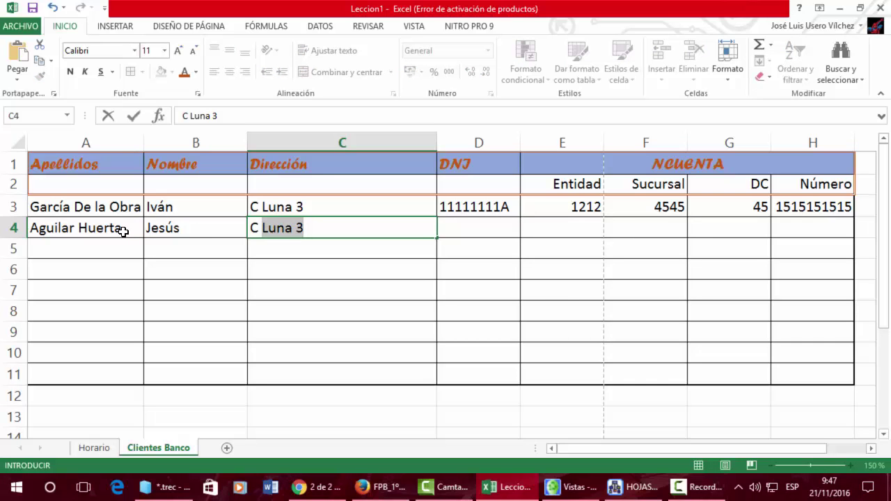
key("Tab")
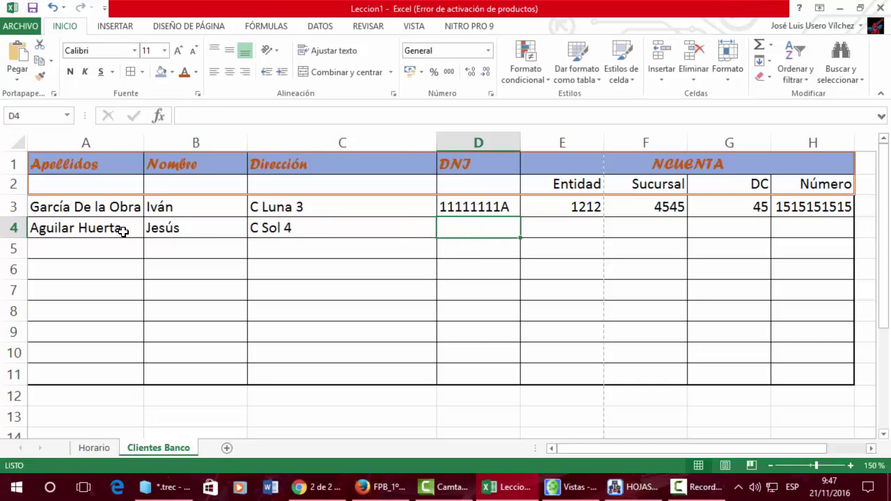
Fill in the client's DNI and the four bank-account fields (Entidad, Sucursal, DC, Número) in D4:H4
type("42424242B")
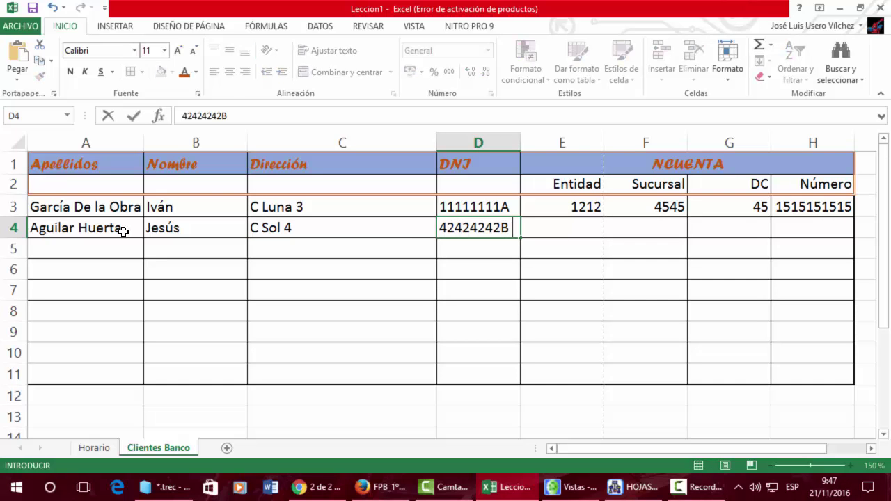
key("Tab")
type("4545")
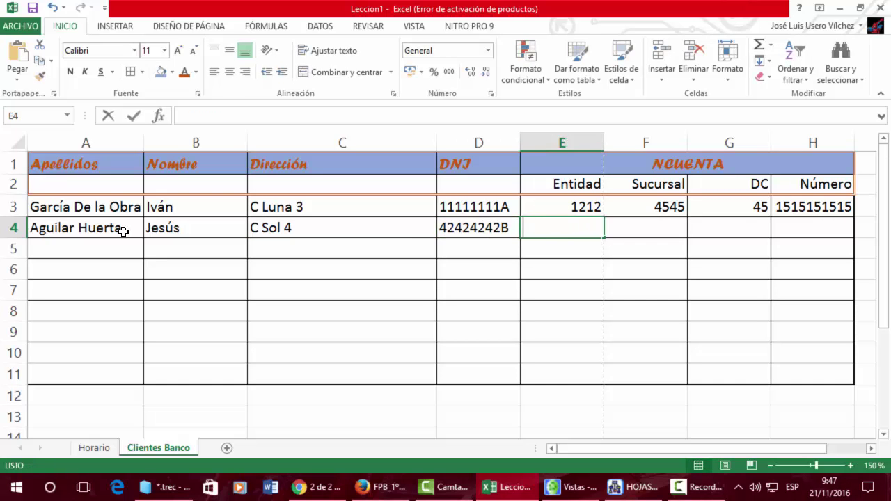
key("Tab")
type("5656")
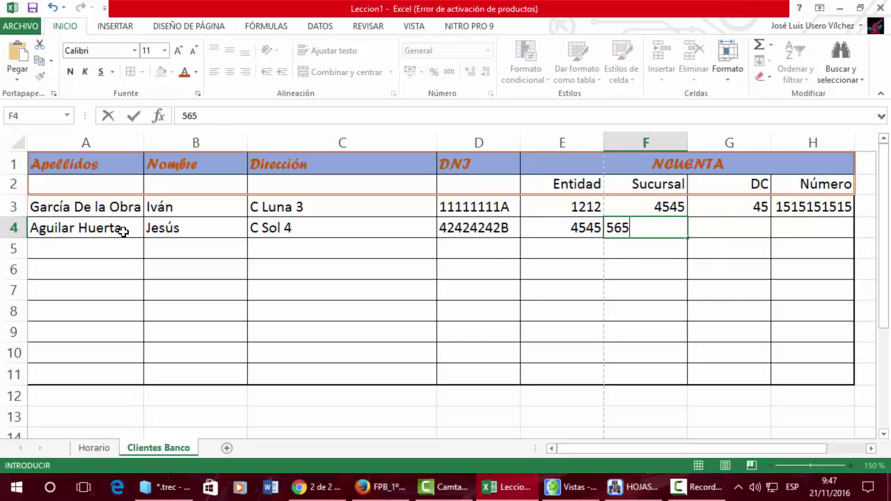
key("Tab")
type("75")
key("Tab")
type("15")
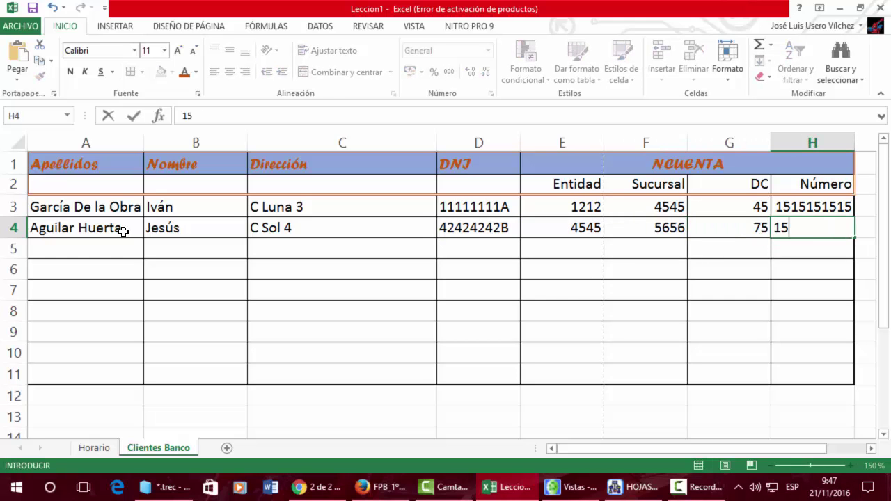
type("15115151515")
key("Return")
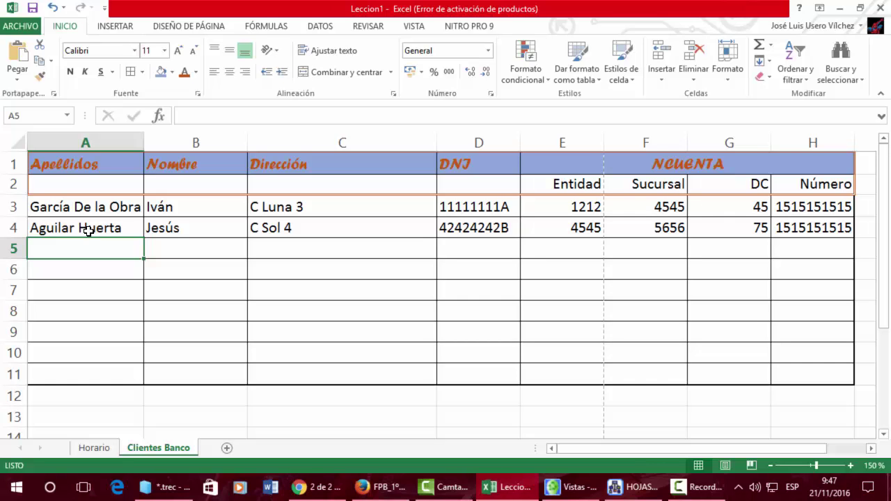
Make the text of the second client's row A4:H4 red
left_click_drag(88, 231, 820, 232)
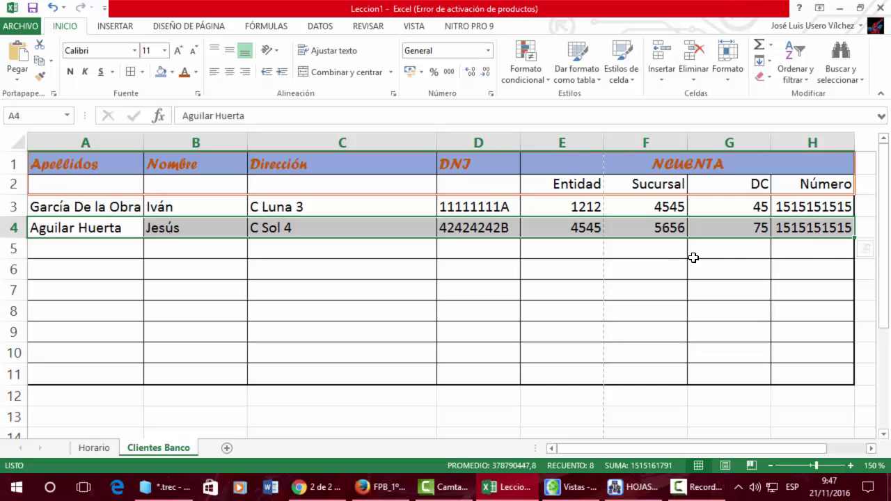
left_click(196, 73)
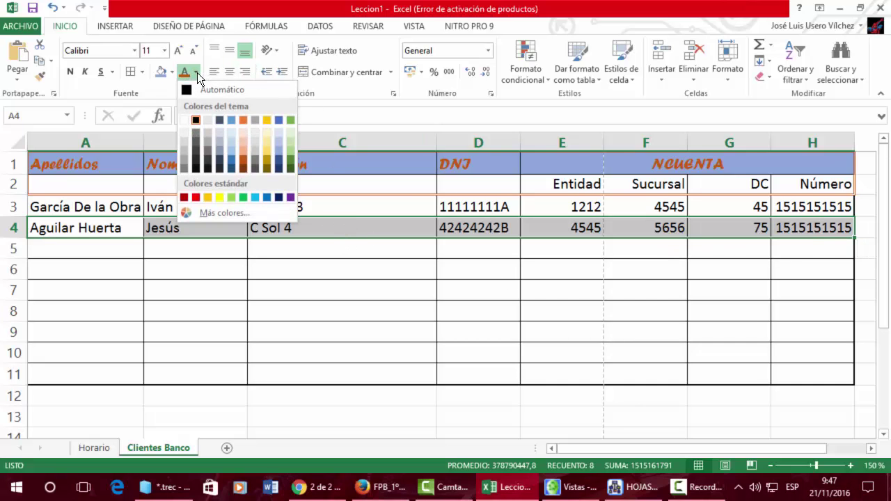
left_click(194, 199)
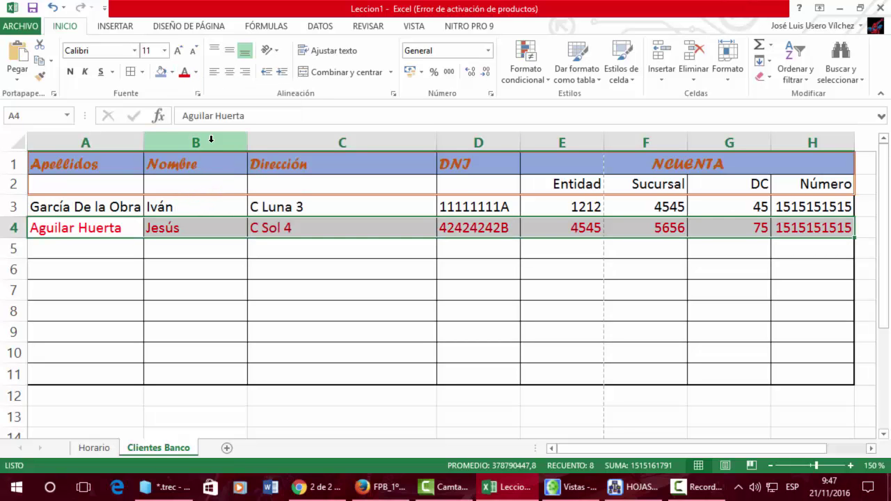
Outline A4:H4 with a red dashed border via Más bordes
left_click(145, 72)
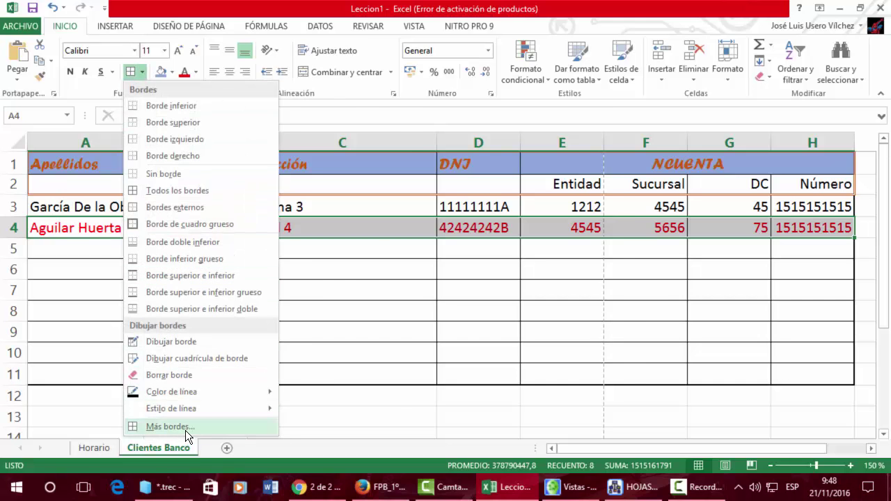
left_click(185, 430)
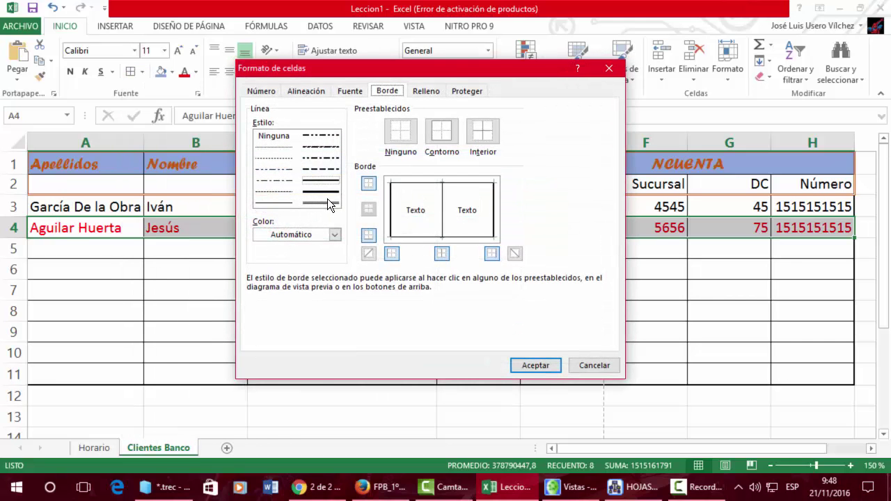
left_click(325, 167)
left_click(335, 235)
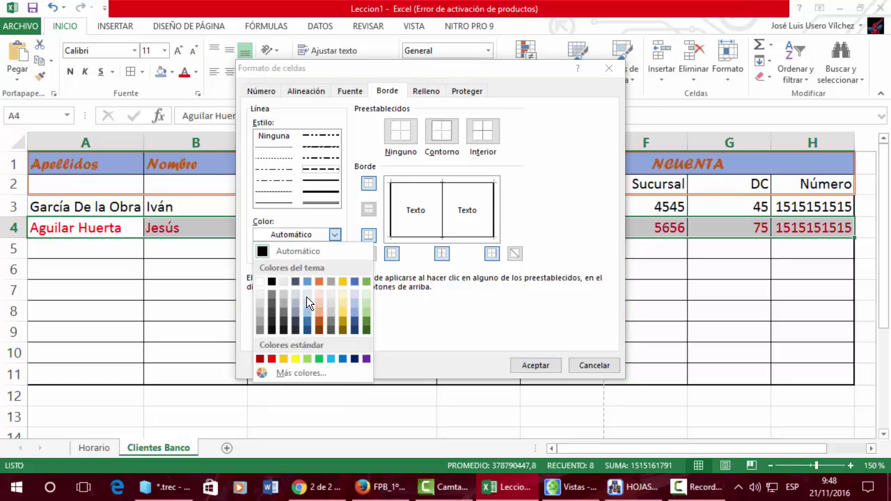
left_click(272, 359)
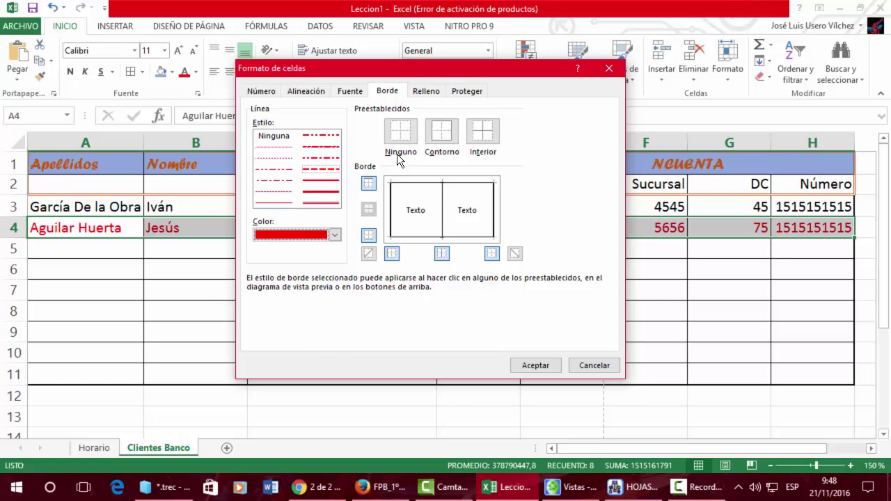
left_click(438, 133)
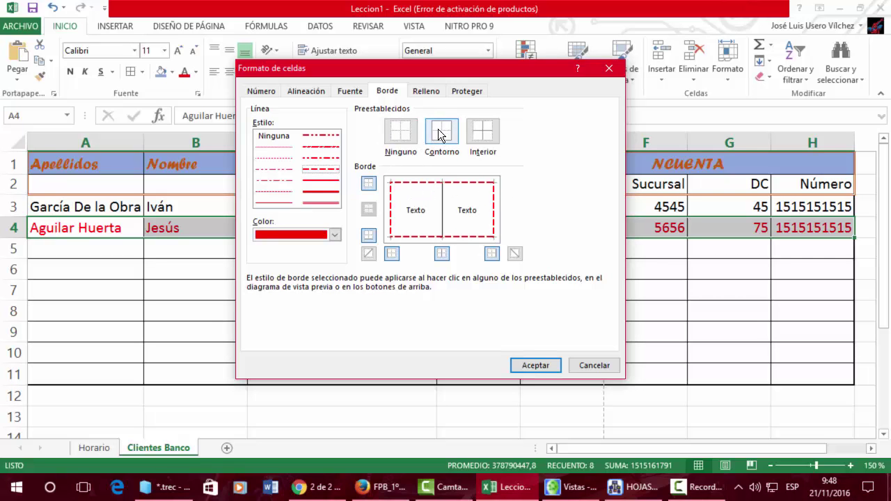
left_click(531, 364)
left_click(527, 340)
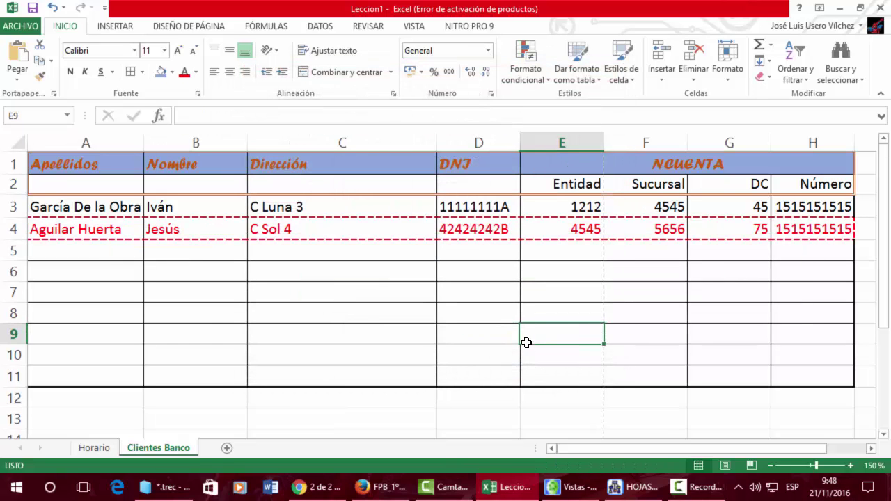